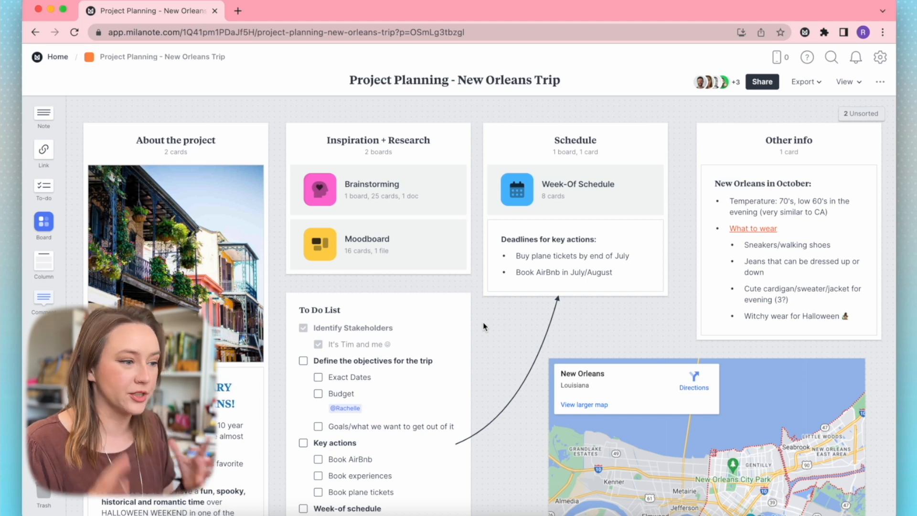
# Look over the project board's To Do List, the arrow linking it to the Schedule column, and the New Orleans in October notes.
pyautogui.scroll(-1, 457, 296)
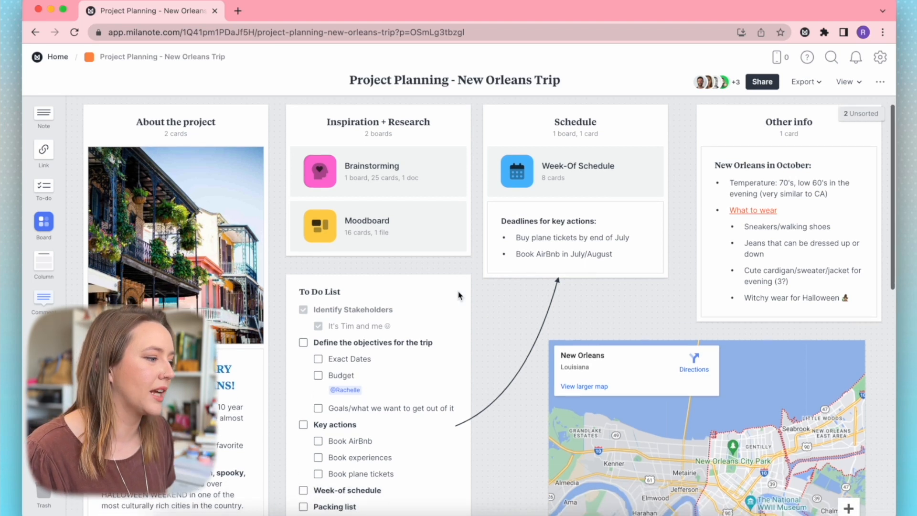
pyautogui.click(337, 291)
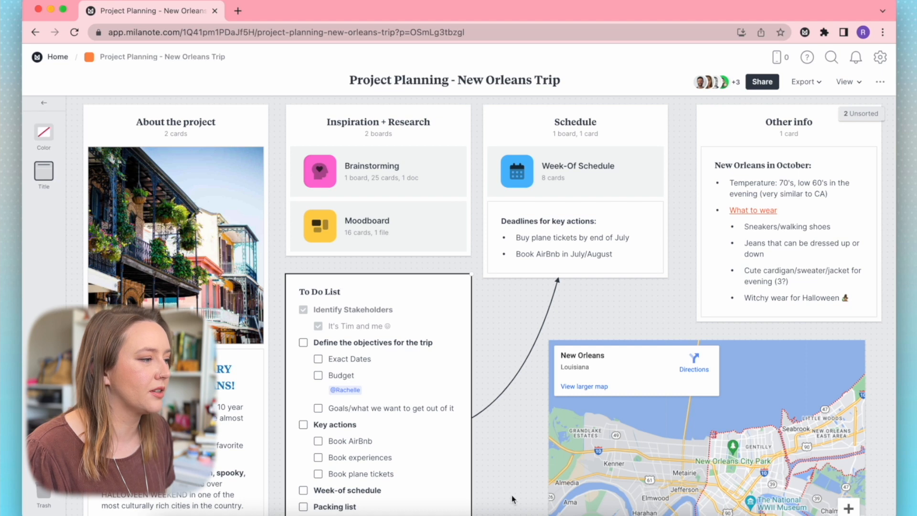
pyautogui.click(490, 412)
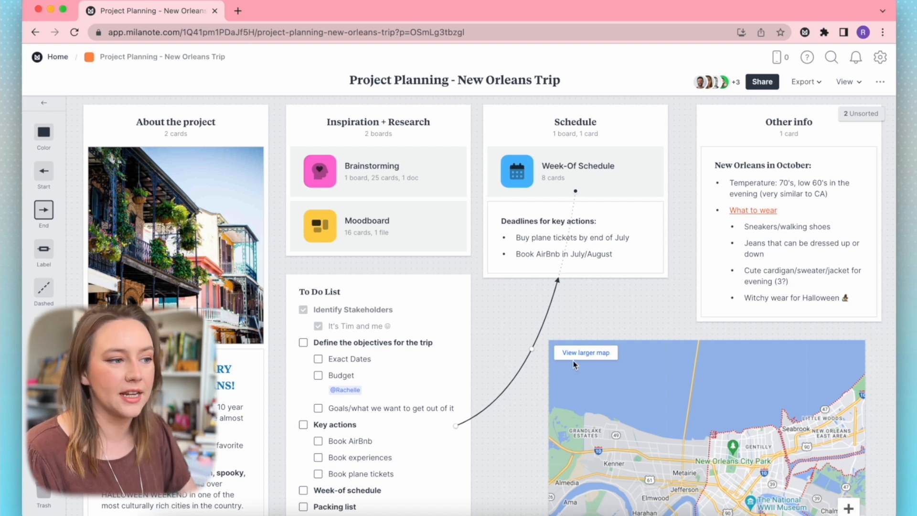
pyautogui.click(762, 238)
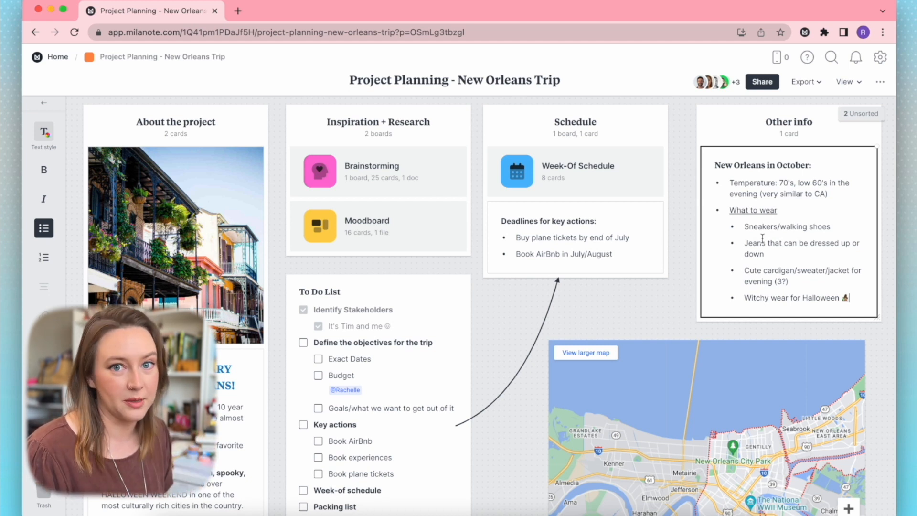
pyautogui.click(536, 312)
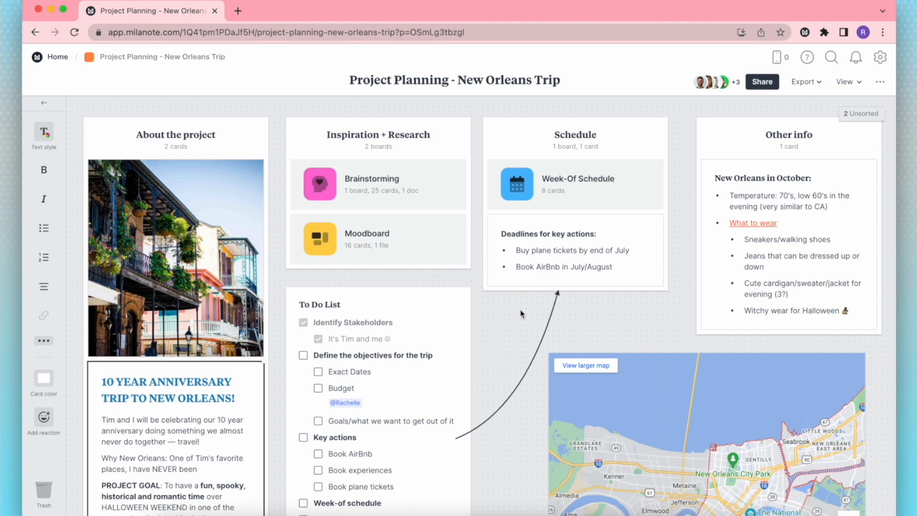
# Survey the whole project board, going through the Inspiration + Research, Schedule and Other info columns with their cards.
pyautogui.scroll(-4, 520, 314)
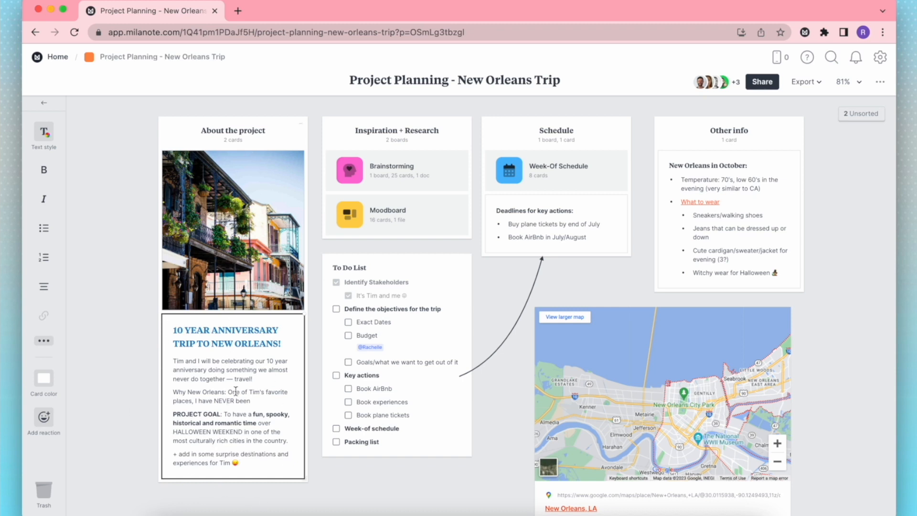
pyautogui.click(396, 128)
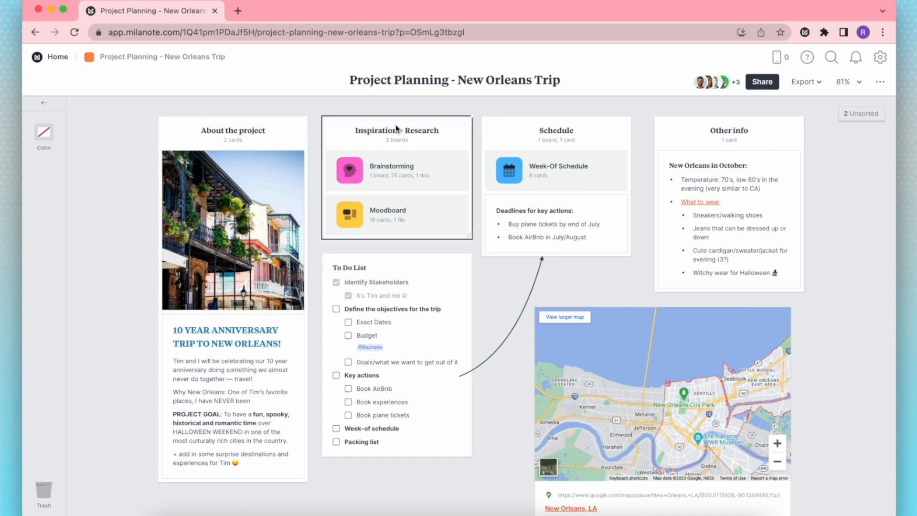
pyautogui.click(556, 130)
pyautogui.click(551, 177)
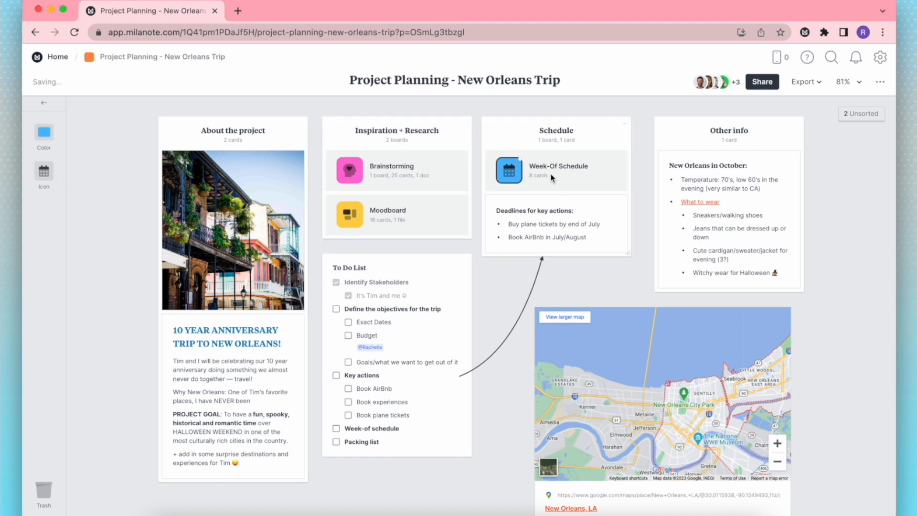
pyautogui.click(537, 240)
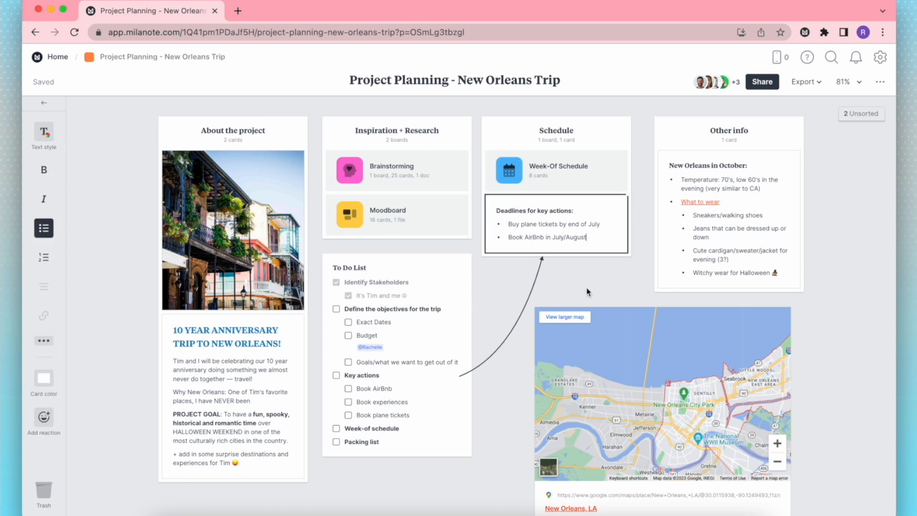
pyautogui.click(689, 133)
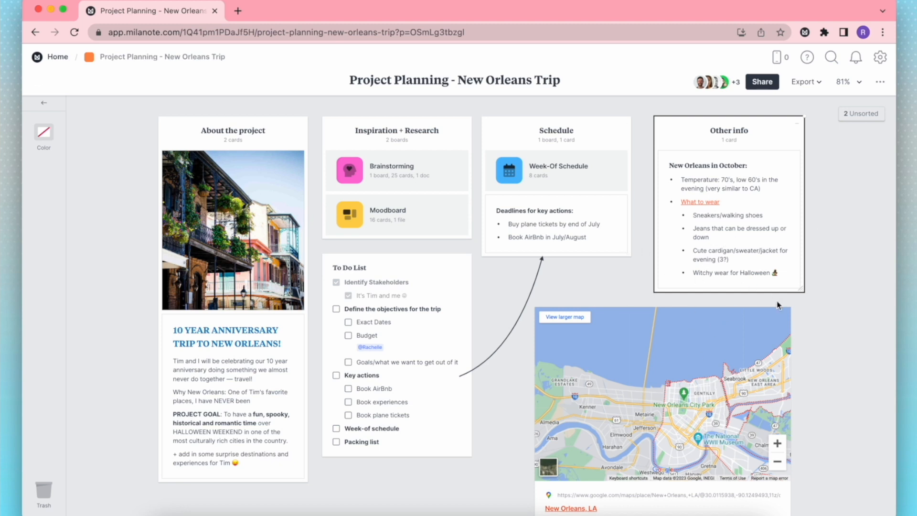
pyautogui.scroll(-1, 829, 324)
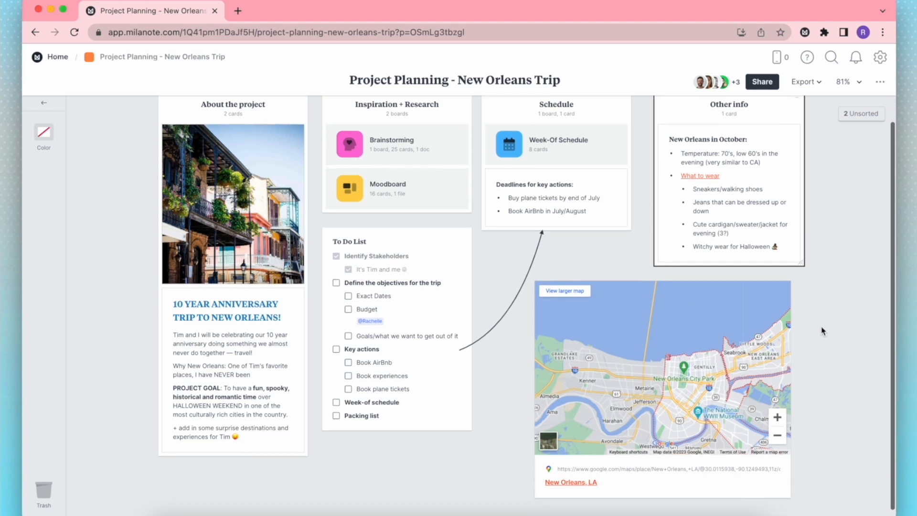
# Explore the embedded New Orleans map card, moving east of the city and looking closer.
pyautogui.moveTo(700, 325); pyautogui.dragTo(626, 336)
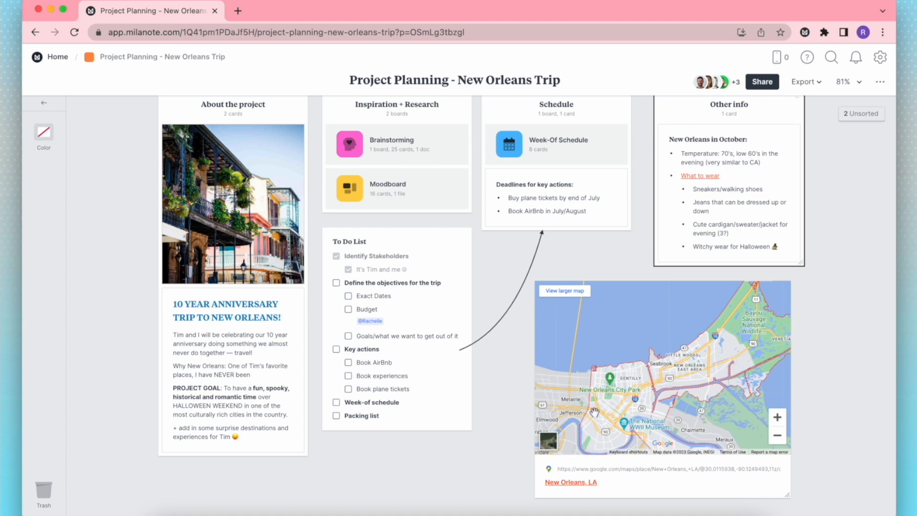
pyautogui.click(777, 421)
pyautogui.click(777, 422)
pyautogui.click(778, 422)
pyautogui.moveTo(700, 370); pyautogui.dragTo(618, 381)
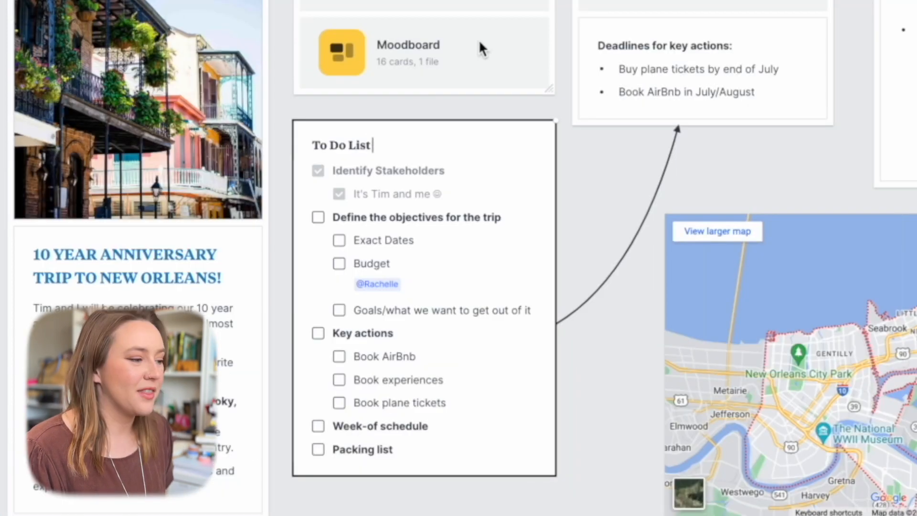
# Highlight the PROJECT GOAL paragraph in the anniversary note and mark "Goals/what we want to get out of it" as done in the To Do List.
pyautogui.click(346, 283)
pyautogui.tripleClick(434, 169)
pyautogui.click(440, 170)
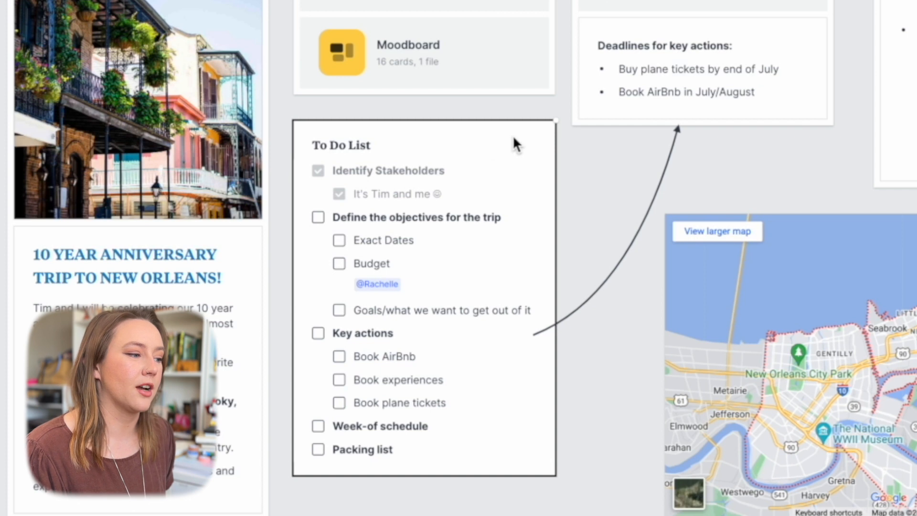
pyautogui.click(334, 217)
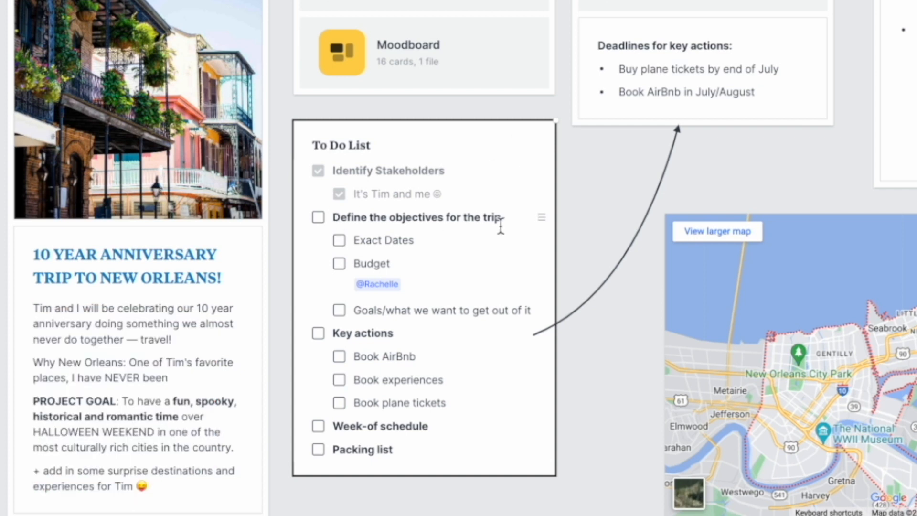
pyautogui.click(42, 408)
pyautogui.moveTo(87, 401); pyautogui.dragTo(224, 447)
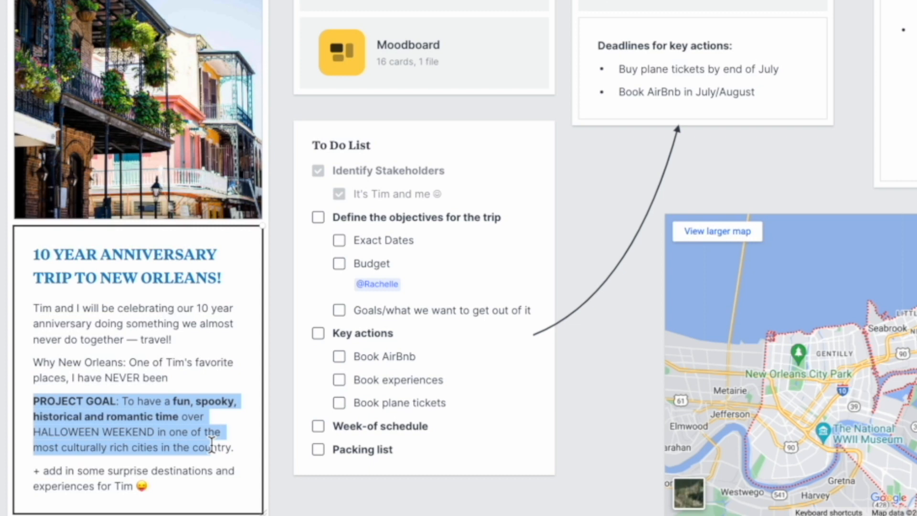
pyautogui.click(410, 223)
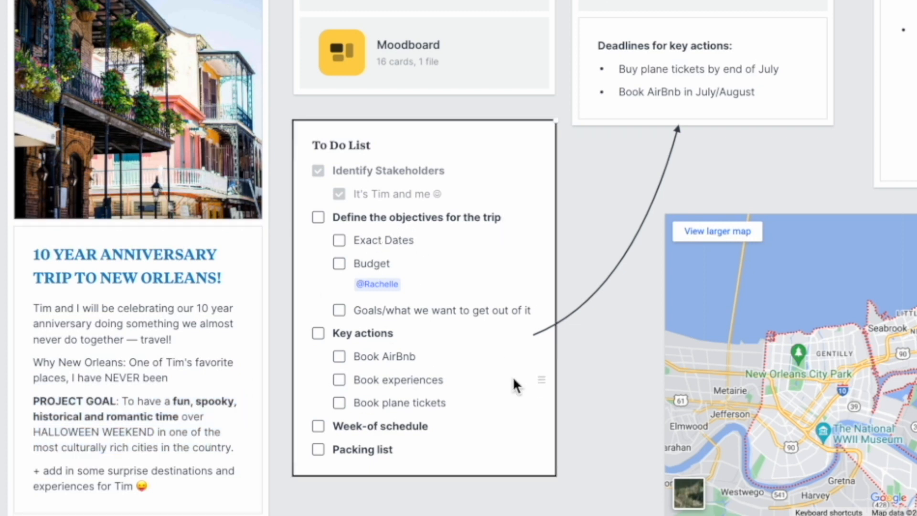
pyautogui.click(340, 311)
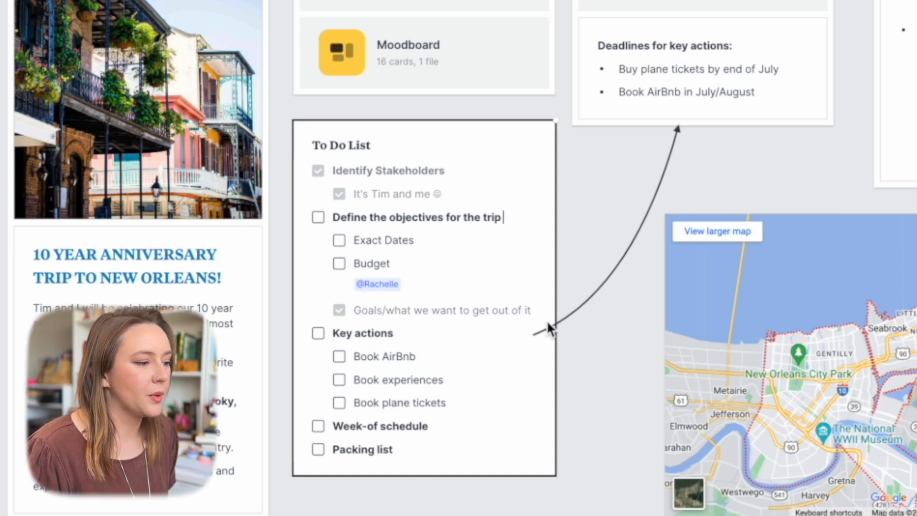
pyautogui.click(675, 62)
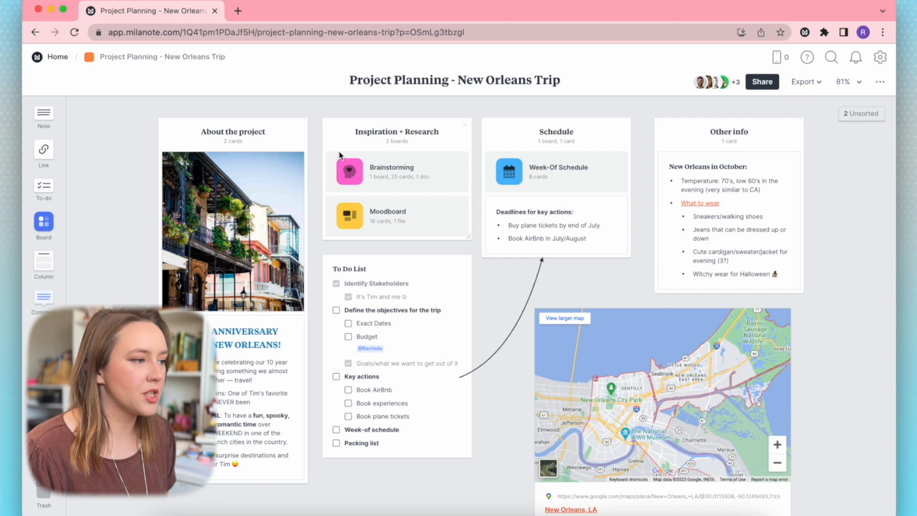
# Open the Brainstorming board and look over the branches around its central Research card.
pyautogui.click(385, 178)
pyautogui.scroll(13, 437, 349)
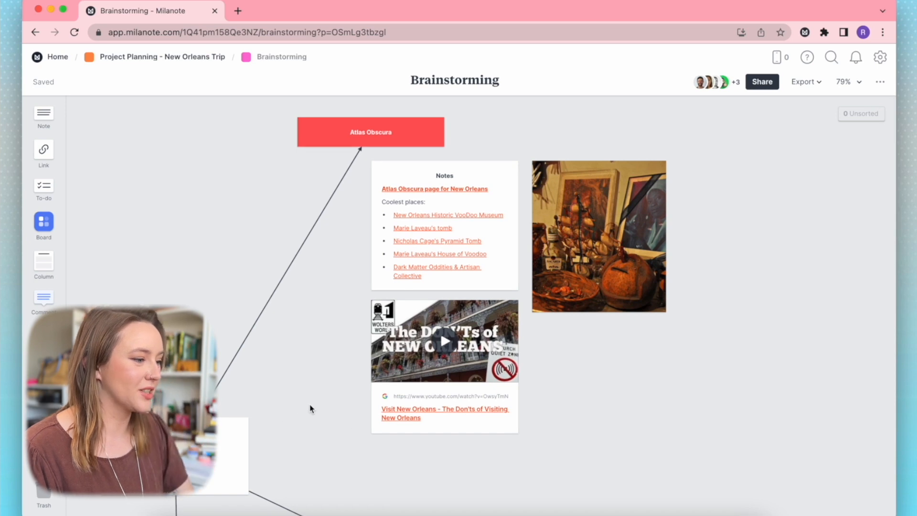
pyautogui.hscroll(-6, 309, 404)
pyautogui.scroll(-3, 309, 404)
pyautogui.scroll(-2, 315, 400)
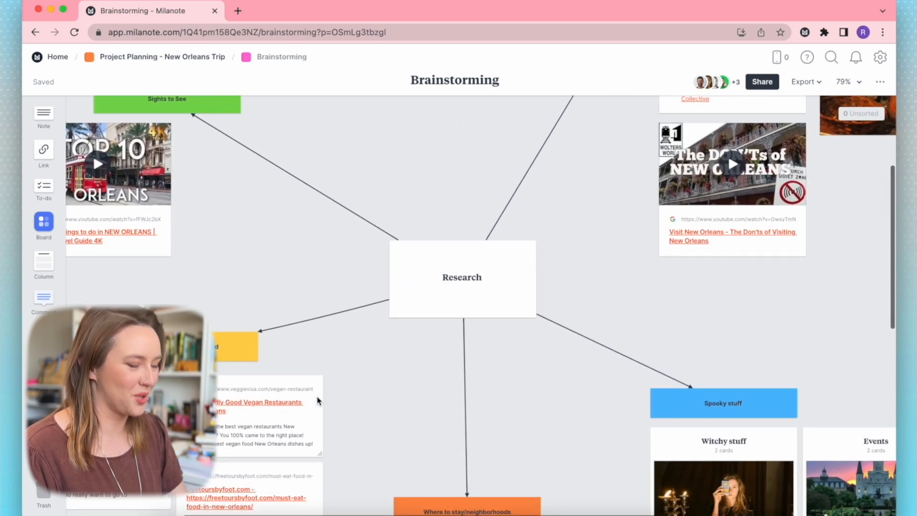
pyautogui.scroll(-5, 317, 400)
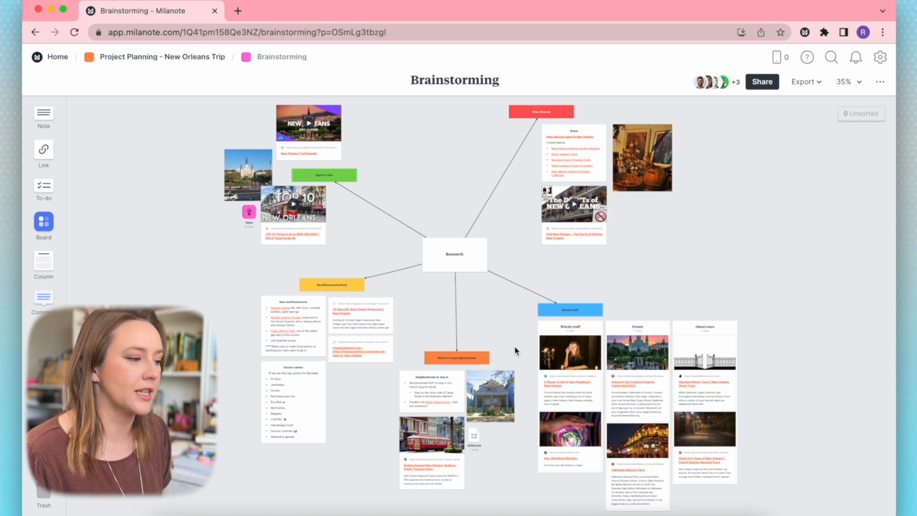
# Examine the Sights to See branch of the Research map, including its videos, photo and nested Ideas board.
pyautogui.scroll(10, 510, 283)
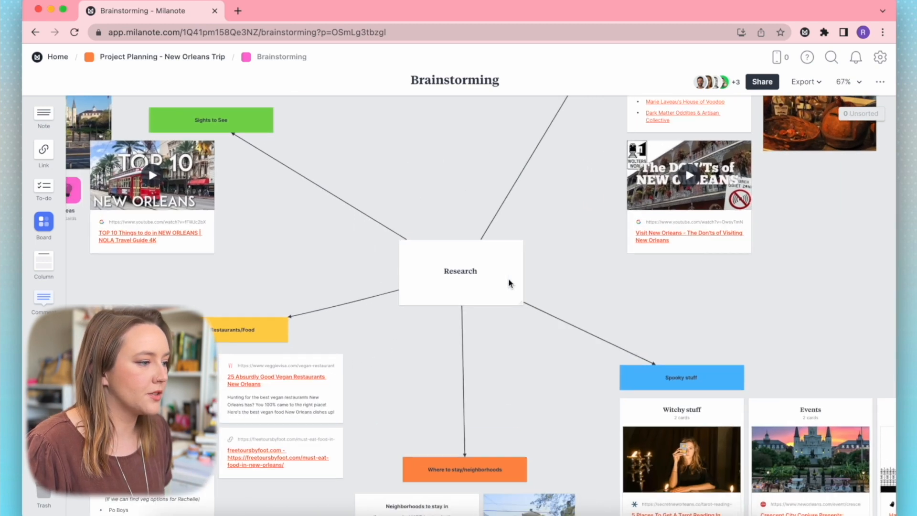
pyautogui.moveTo(345, 251); pyautogui.dragTo(364, 278)
pyautogui.hscroll(-5, 332, 266)
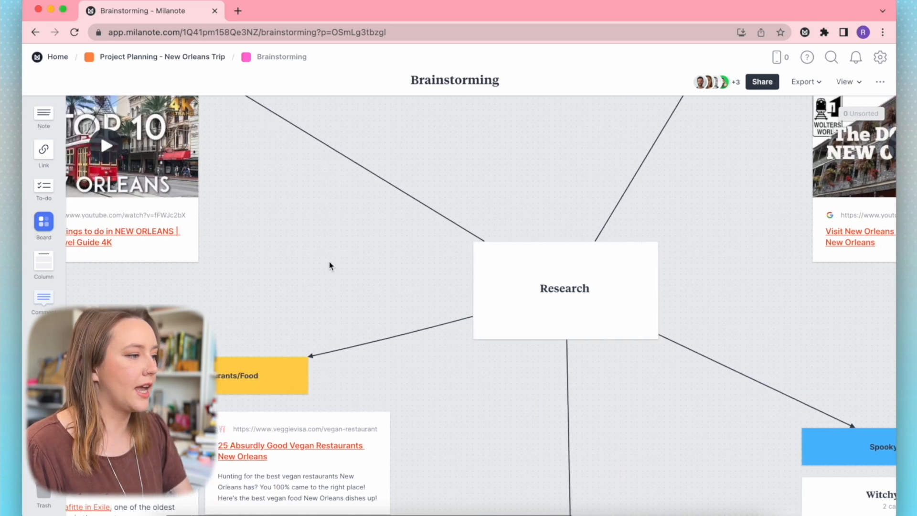
pyautogui.scroll(4, 327, 264)
pyautogui.hscroll(-4, 327, 261)
pyautogui.scroll(4, 326, 262)
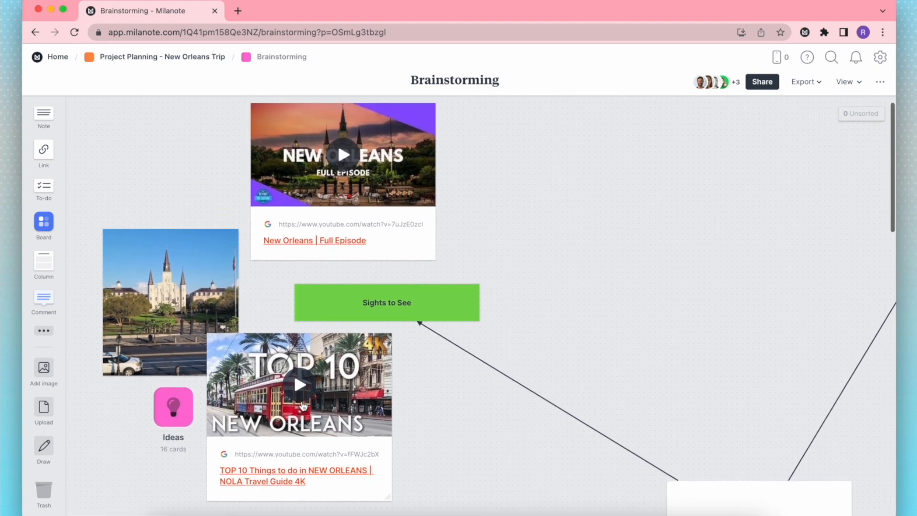
pyautogui.scroll(-2, 267, 401)
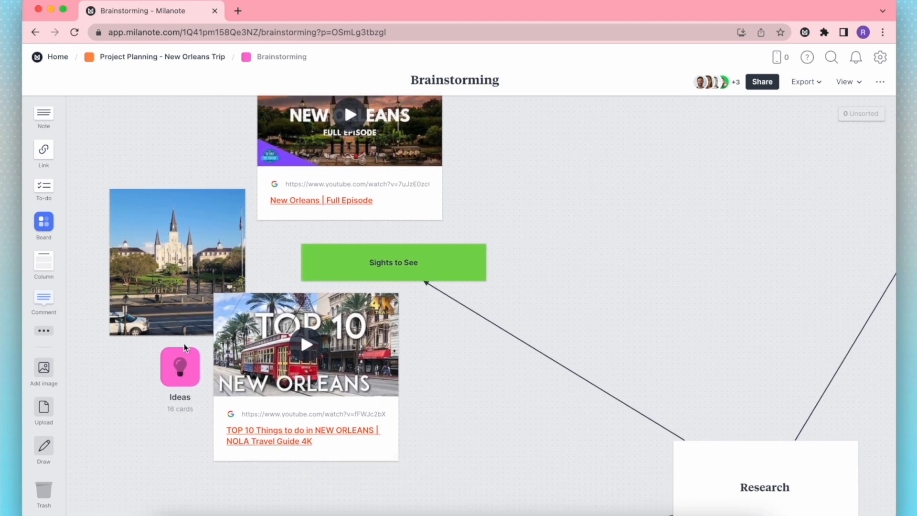
# Open the Ideas board and go through its sight categories from Cultural to Nature.
pyautogui.click(180, 364)
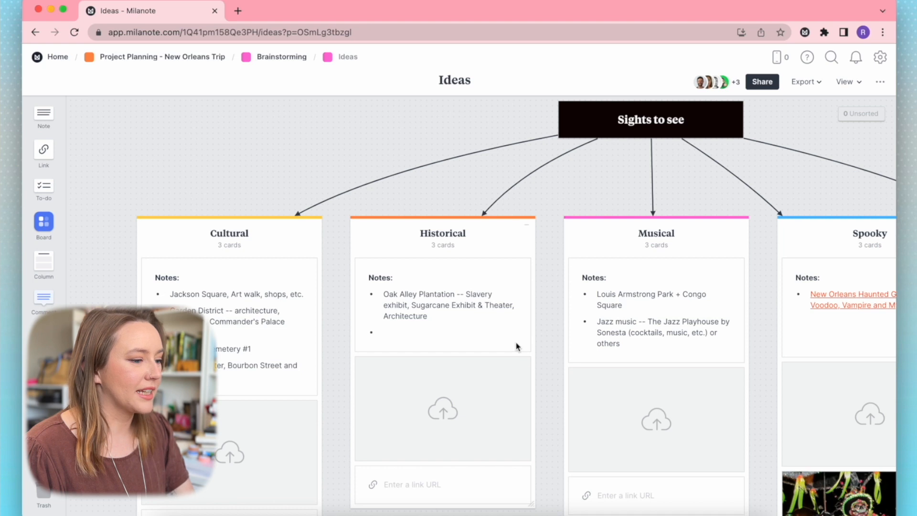
pyautogui.hscroll(5, 516, 346)
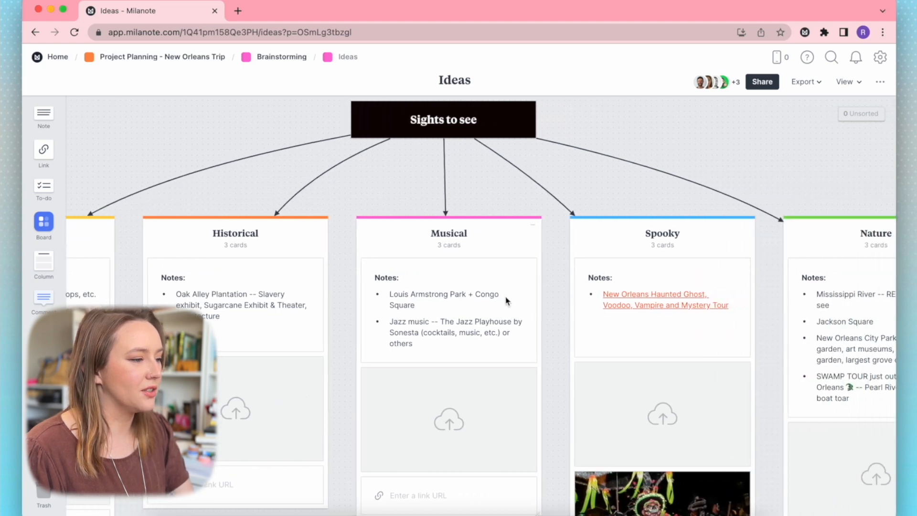
pyautogui.hscroll(4, 526, 295)
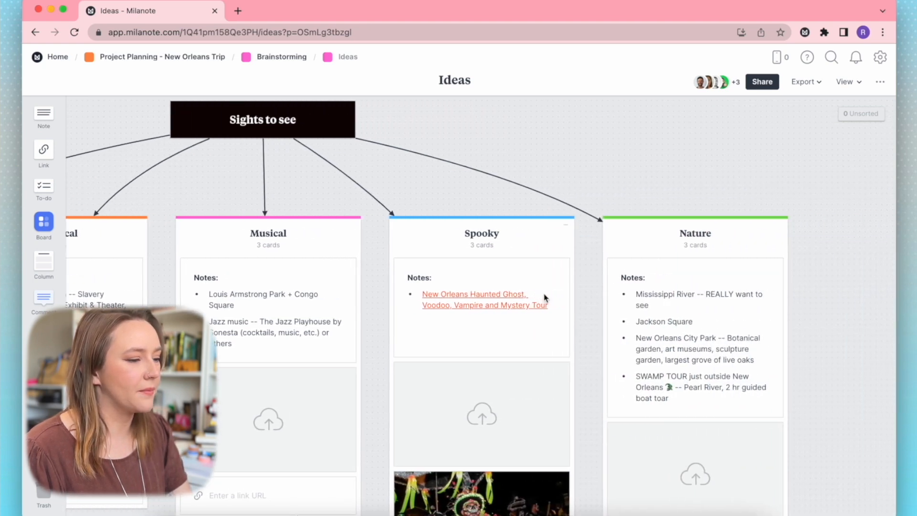
pyautogui.hscroll(-8, 250, 290)
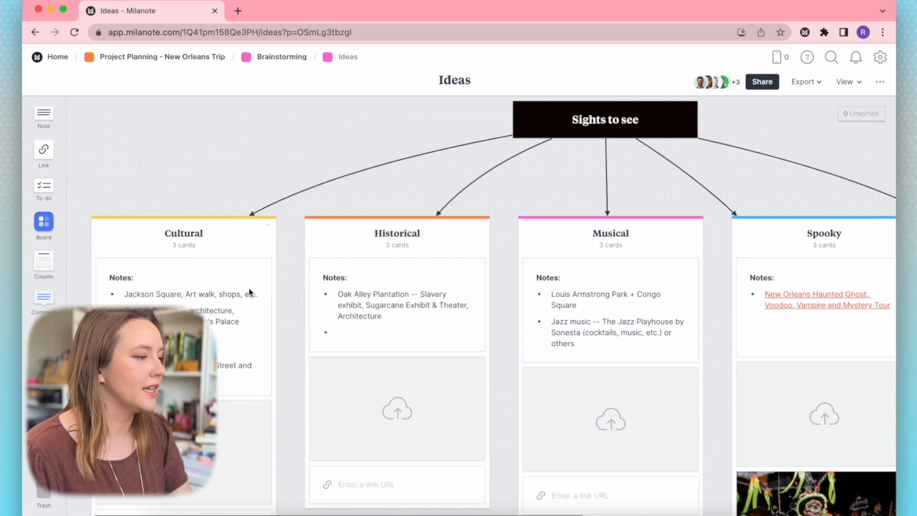
# Examine the notes, links and images in the Ideas board's columns, from Cultural through Spooky and Nature.
pyautogui.click(250, 292)
pyautogui.hscroll(9, 691, 280)
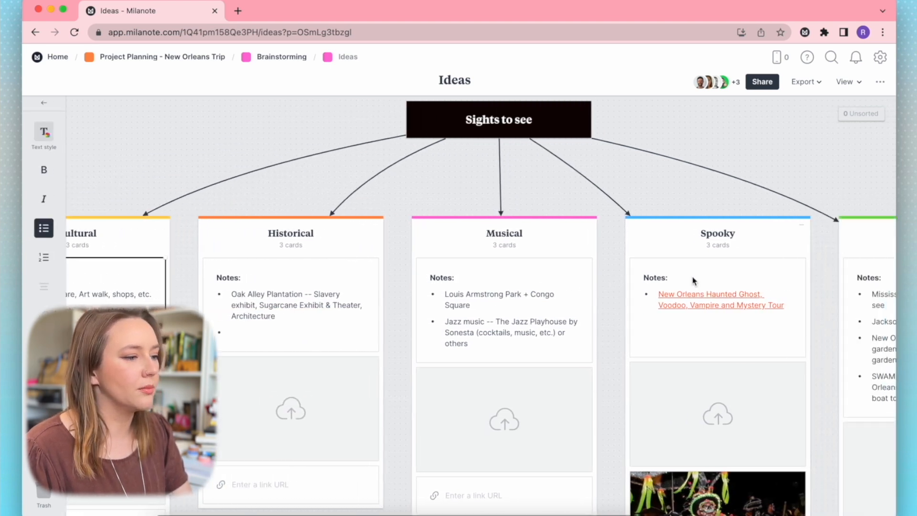
pyautogui.hscroll(2, 689, 279)
pyautogui.click(325, 250)
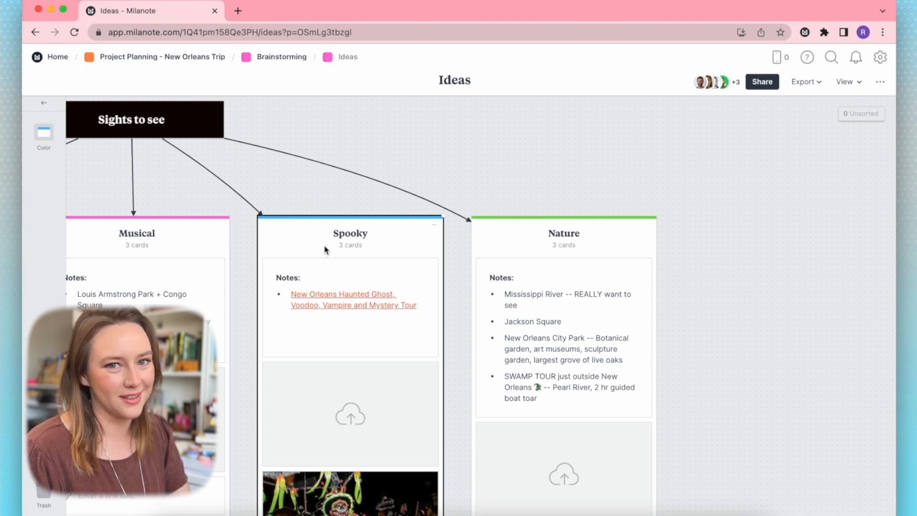
pyautogui.scroll(-3, 557, 358)
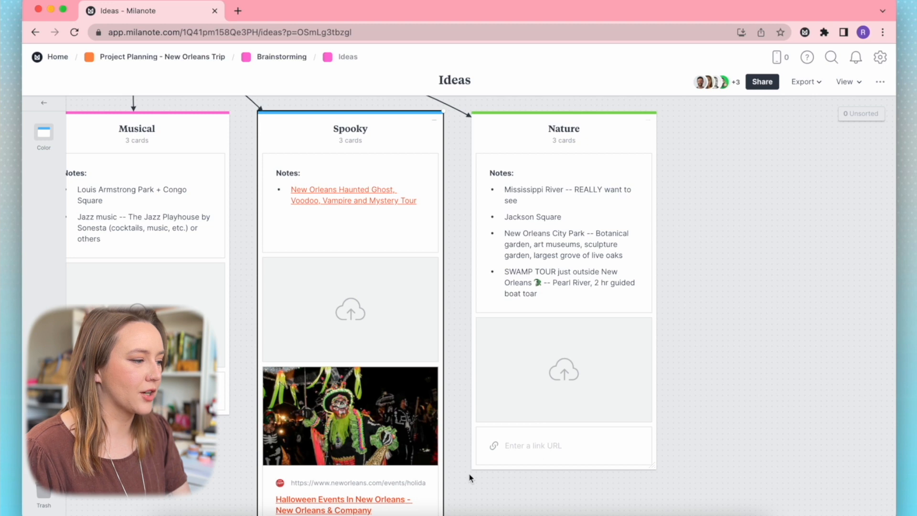
pyautogui.hscroll(-10, 481, 306)
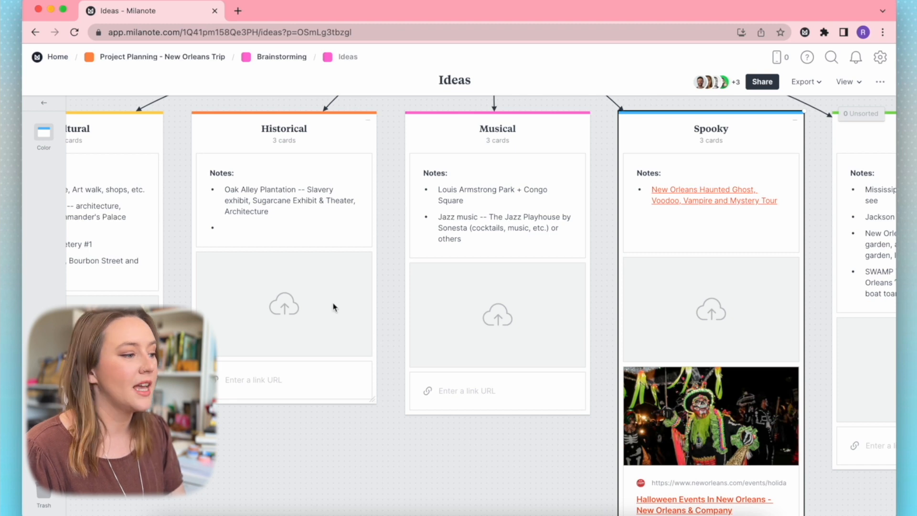
pyautogui.hscroll(-3, 272, 317)
pyautogui.hscroll(8, 281, 440)
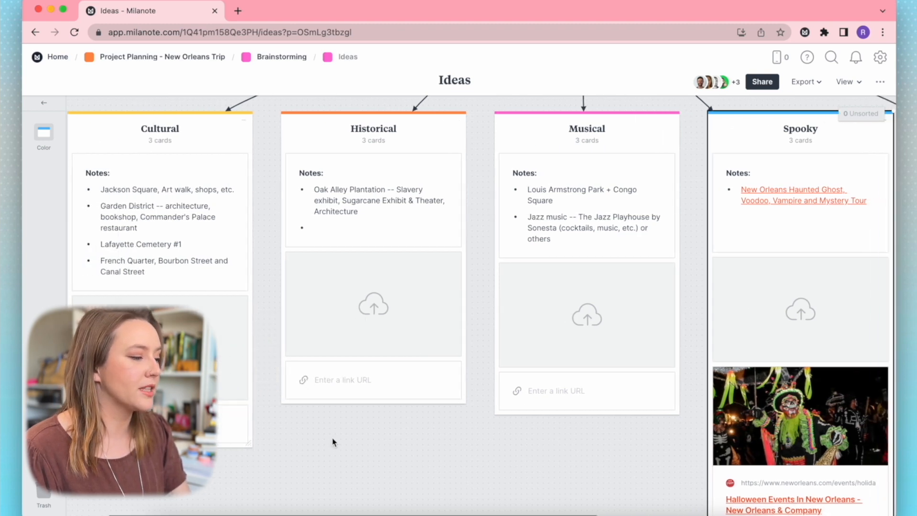
# Check the Halloween events link in the Spooky column and the neighbouring Nature cards, and return to the Brainstorming board.
pyautogui.scroll(-1, 554, 434)
pyautogui.scroll(-2, 554, 435)
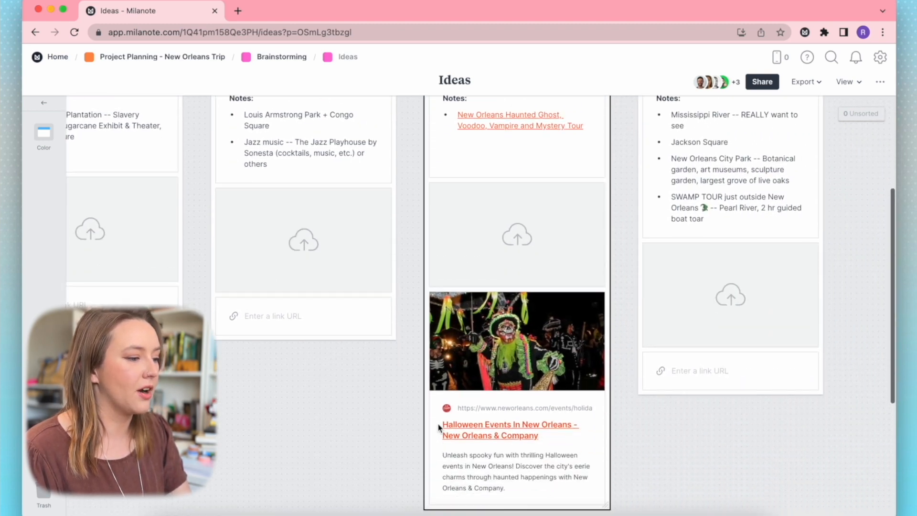
pyautogui.scroll(-2, 491, 457)
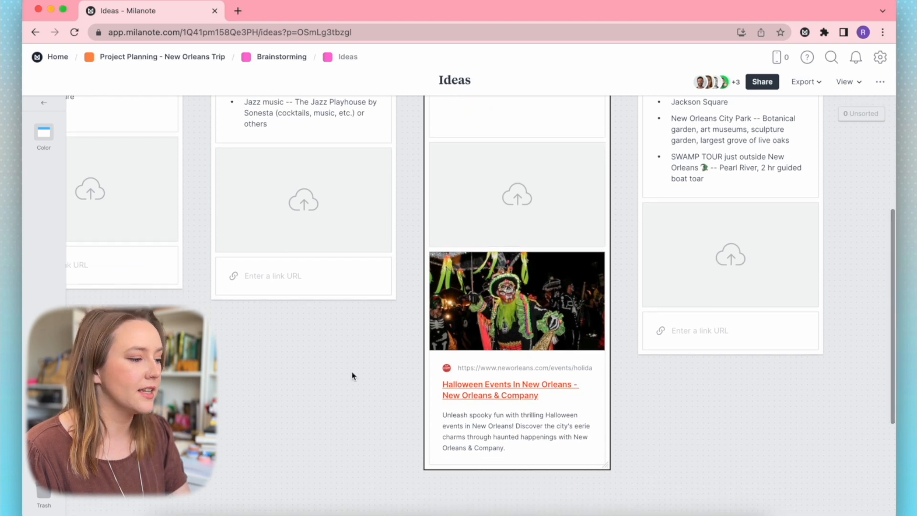
pyautogui.scroll(5, 446, 423)
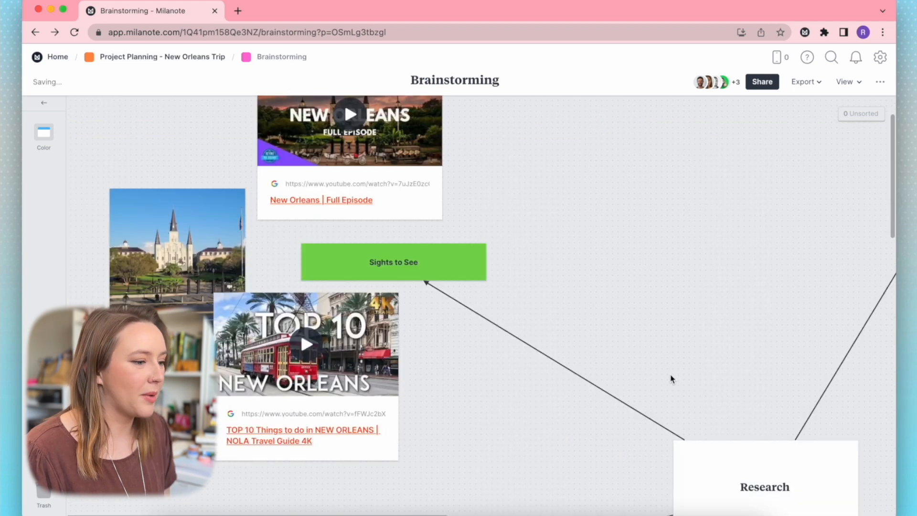
# Examine the Atlas Obscura branch of the Research map, including its list of coolest places, video and photo.
pyautogui.hscroll(10, 671, 370)
pyautogui.scroll(2, 672, 370)
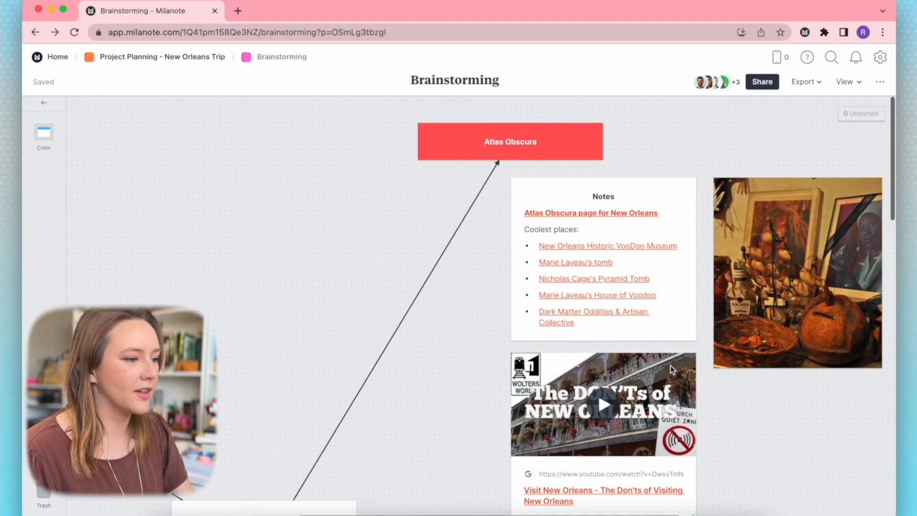
pyautogui.hscroll(3, 742, 392)
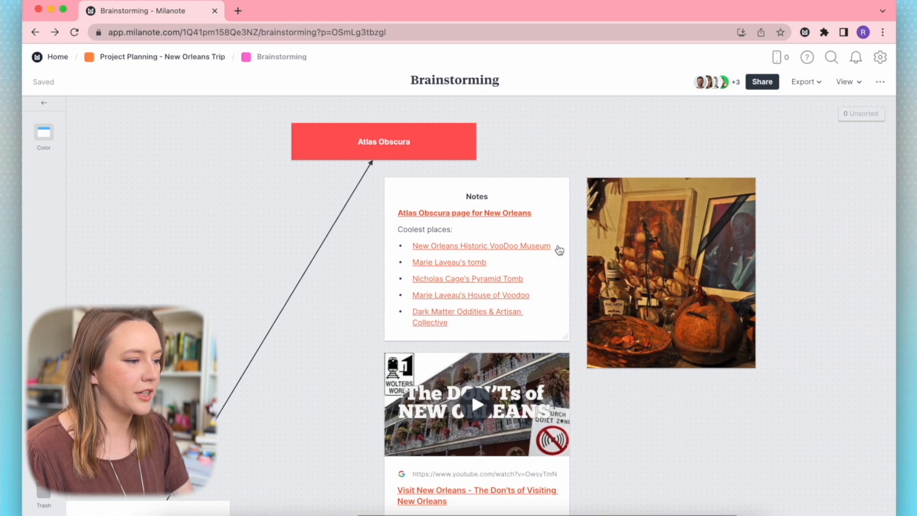
pyautogui.scroll(-2, 502, 300)
pyautogui.scroll(2, 392, 168)
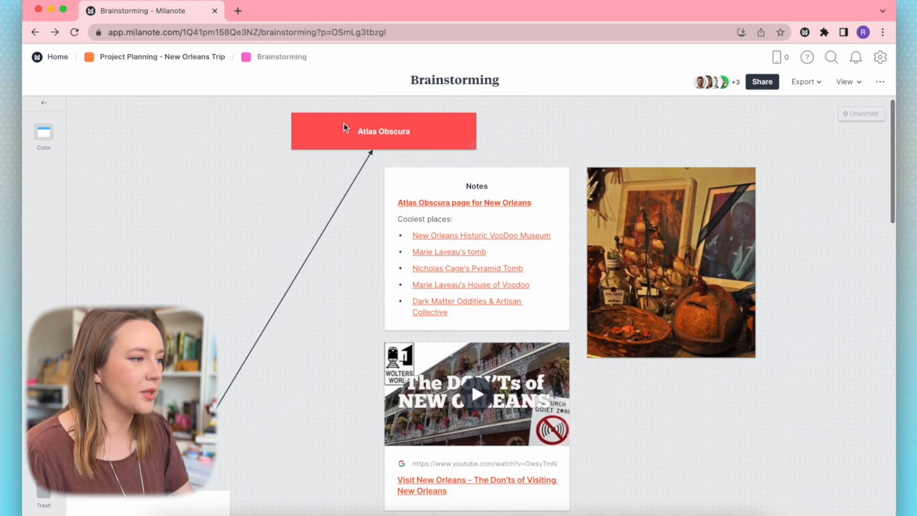
# Open the linked Atlas Obscura page for New Orleans, dismiss its cookie notice and browse the unusual attractions.
pyautogui.click(447, 204)
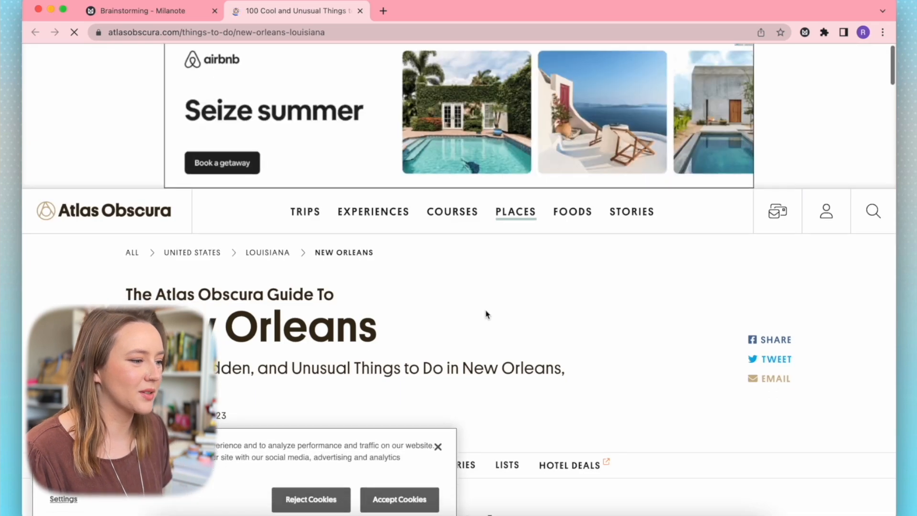
pyautogui.scroll(-3, 485, 287)
pyautogui.click(438, 432)
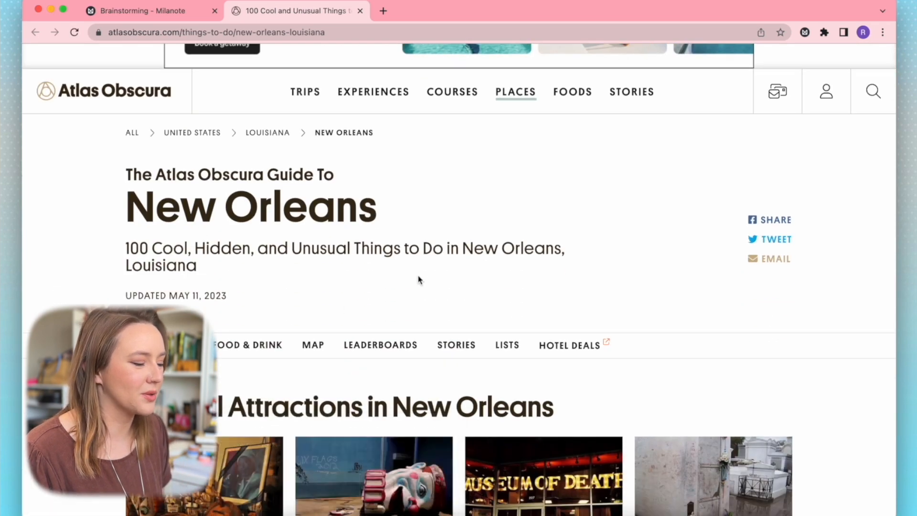
pyautogui.scroll(-4, 352, 302)
pyautogui.scroll(-5, 695, 425)
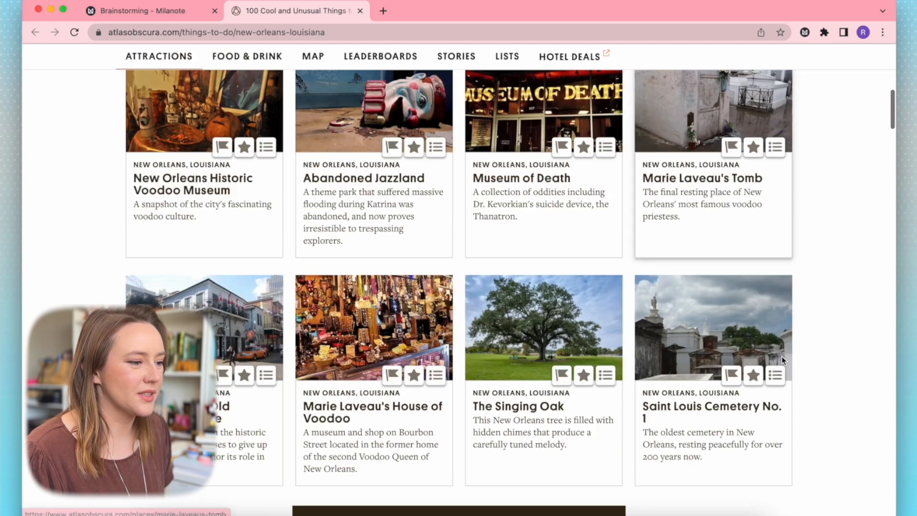
pyautogui.scroll(-3, 798, 468)
pyautogui.scroll(5, 702, 454)
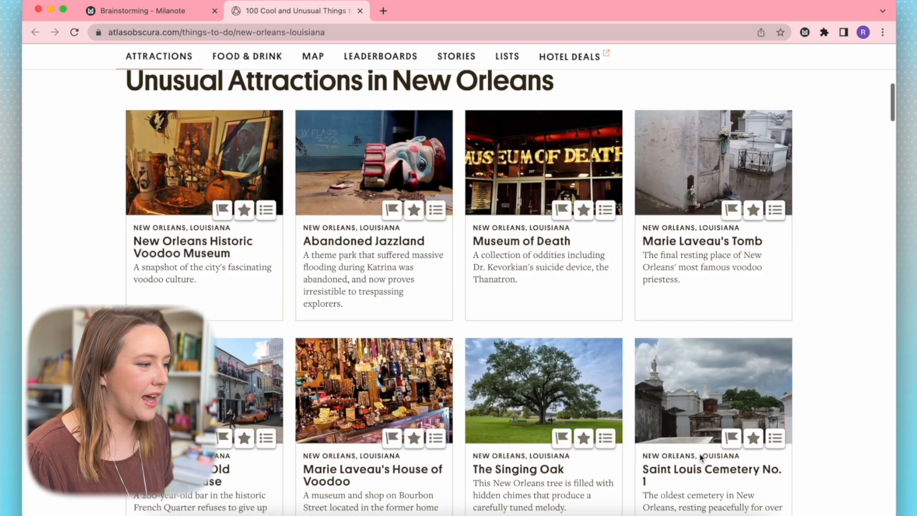
# Return to the Brainstorming board and examine the Witchy stuff, Events and Ghost tours columns of the Spooky stuff branch.
pyautogui.click(167, 10)
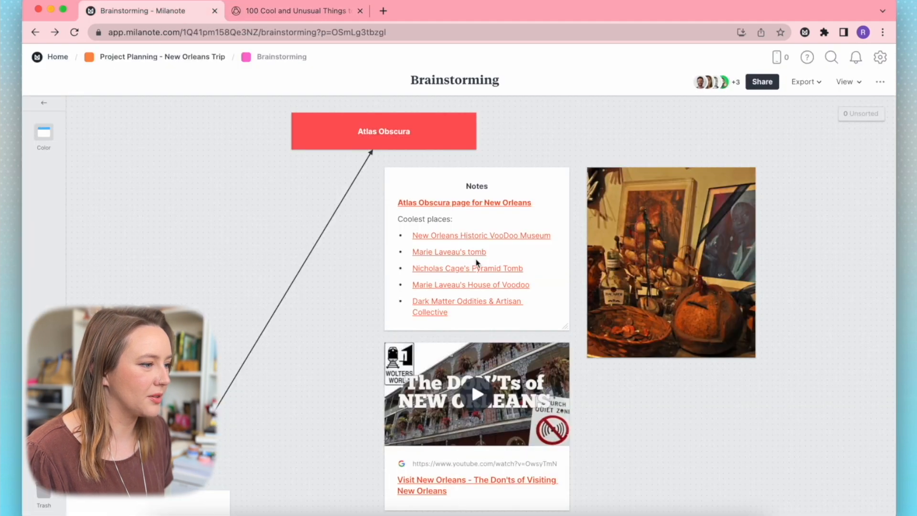
pyautogui.click(292, 10)
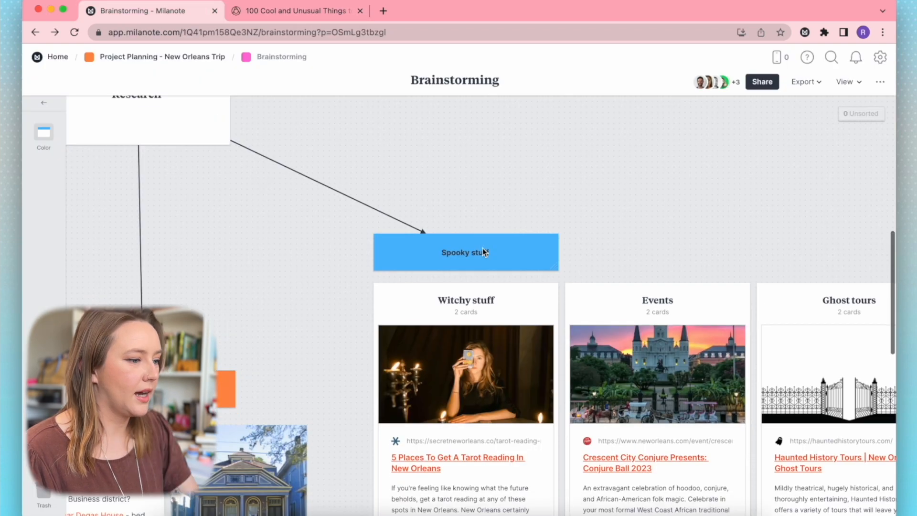
pyautogui.scroll(-5, 485, 252)
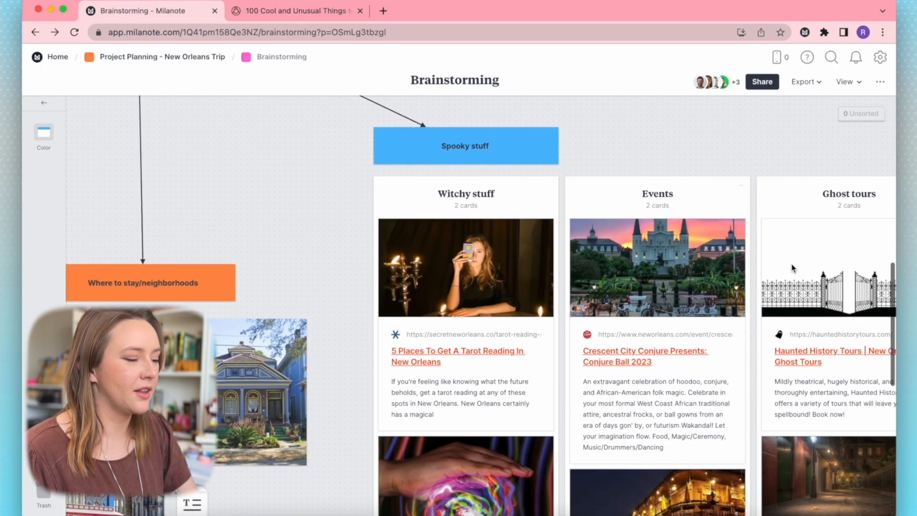
pyautogui.hscroll(5, 634, 324)
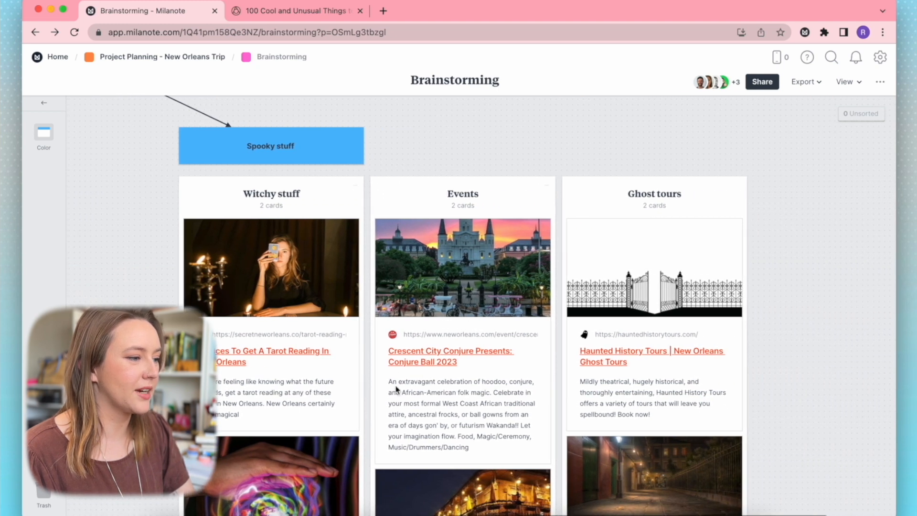
pyautogui.scroll(-2, 591, 310)
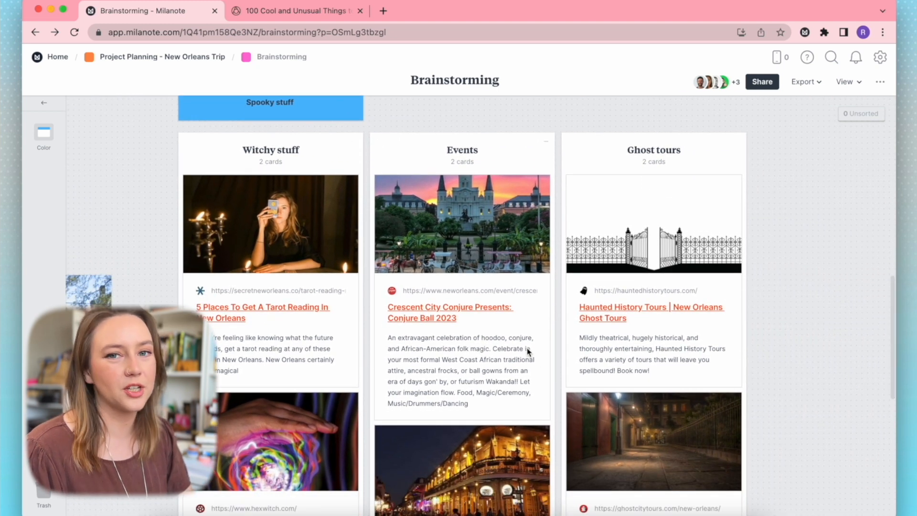
# Shift the AirBnb list document slightly farther from the public transportation card in the Where to stay/neighborhoods branch.
pyautogui.hscroll(-10, 535, 358)
pyautogui.scroll(-3, 534, 358)
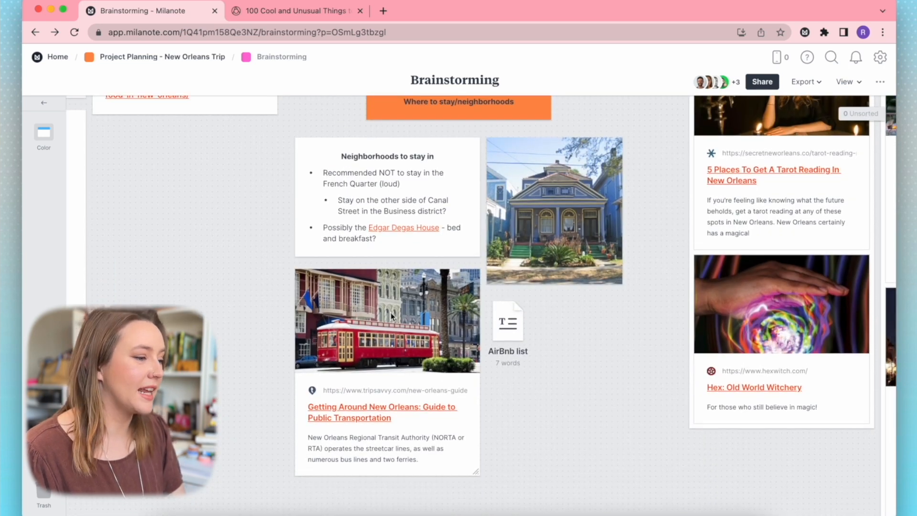
pyautogui.moveTo(515, 340); pyautogui.dragTo(531, 334)
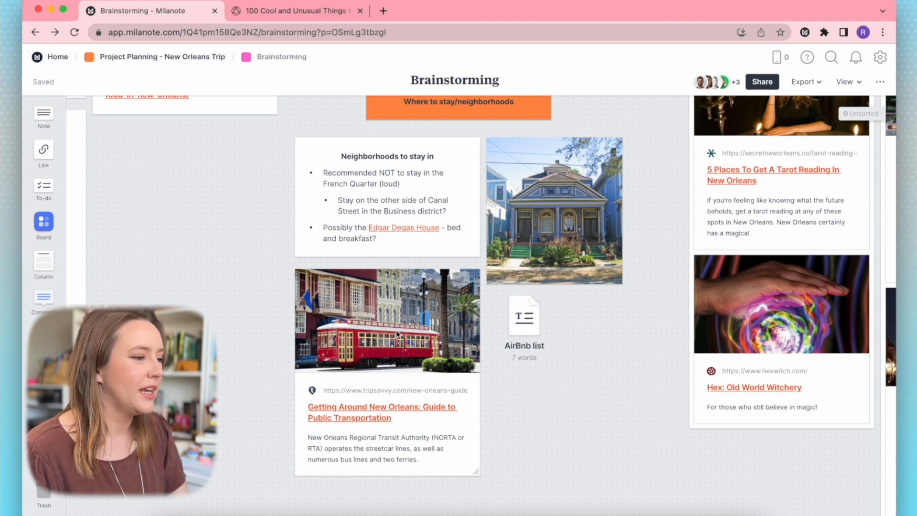
# Examine the restaurant notes, classic cuisine list and food links in the Bars/Restaurants/Food branch.
pyautogui.scroll(5, 501, 312)
pyautogui.hscroll(-5, 502, 312)
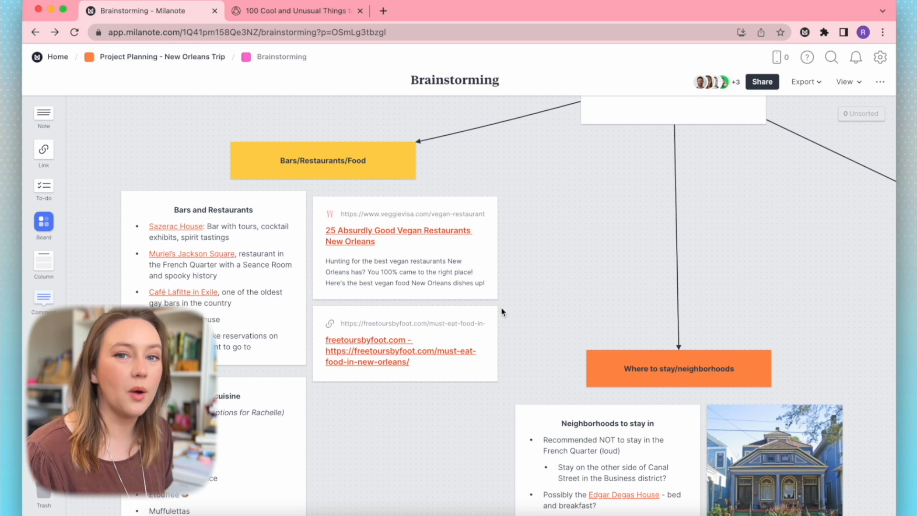
pyautogui.scroll(-2, 313, 352)
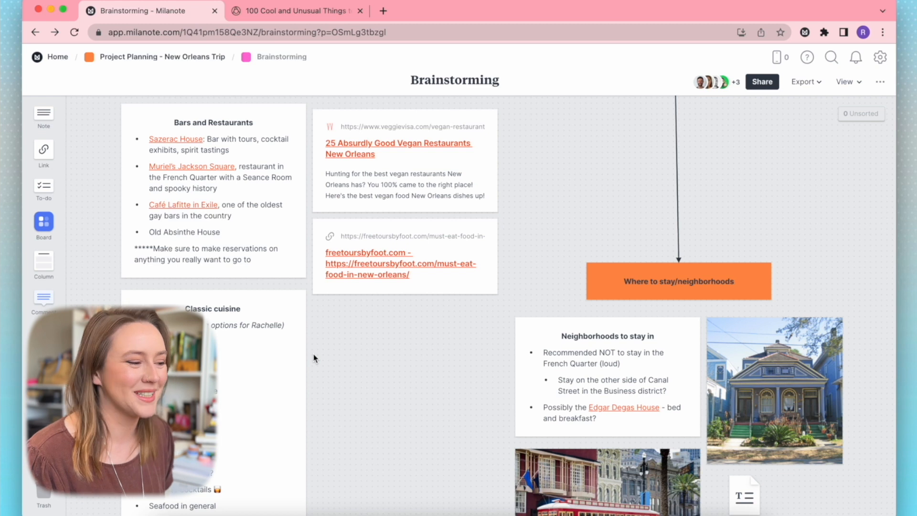
# Go back to the project board, open the Moodboard and look through its photos, ghost sketch and idea notes.
pyautogui.click(36, 32)
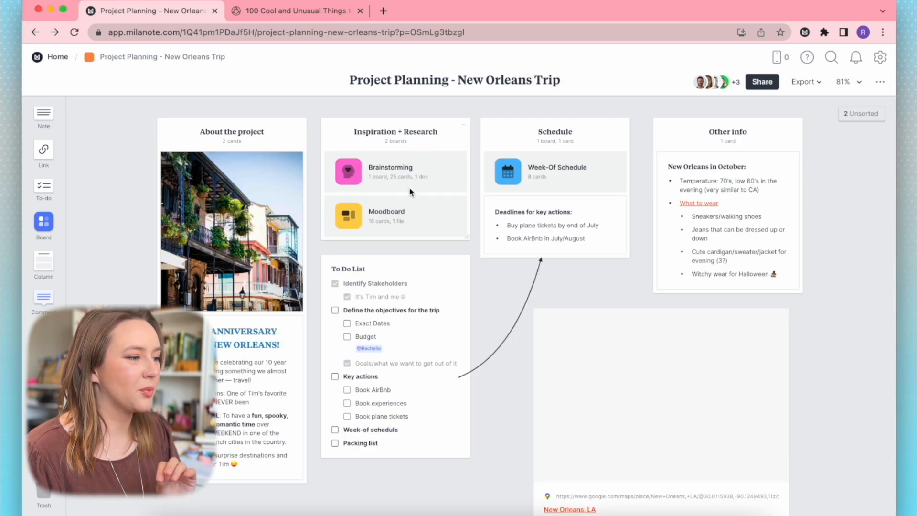
pyautogui.click(380, 213)
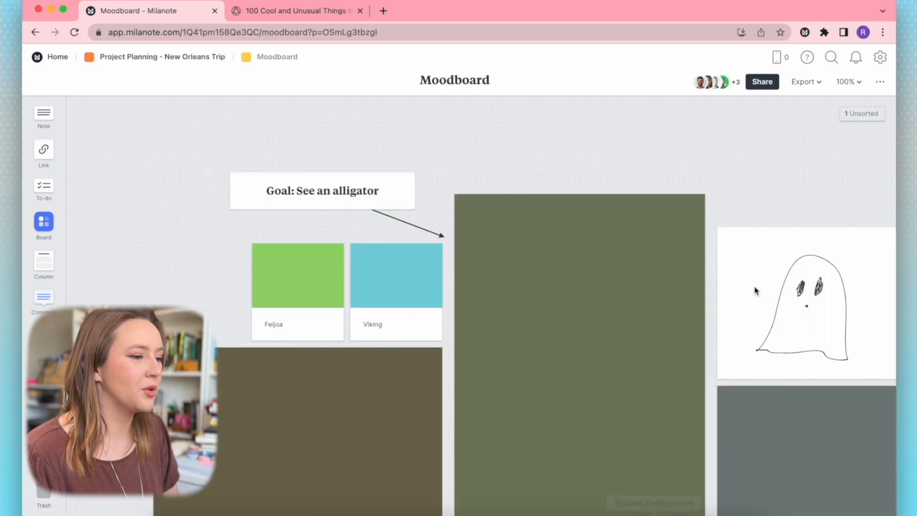
pyautogui.scroll(-2, 780, 237)
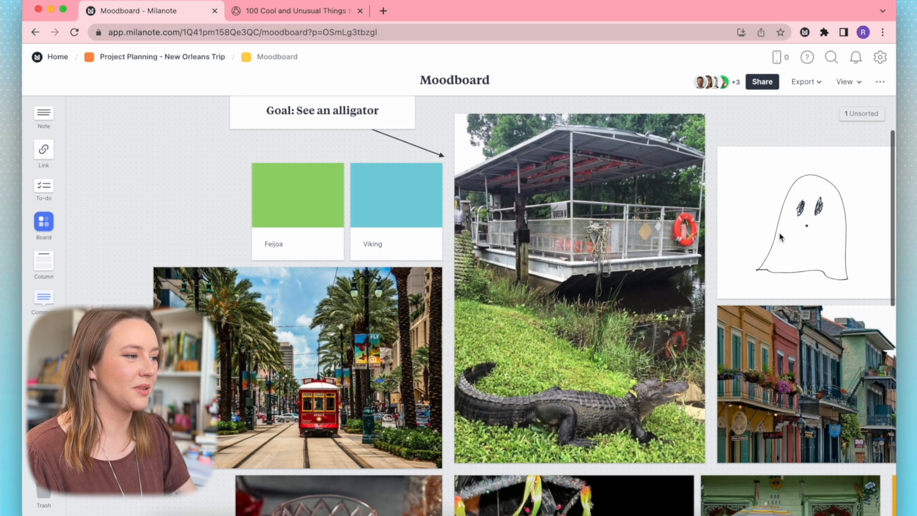
pyautogui.scroll(1, 781, 237)
pyautogui.hscroll(1, 253, 187)
pyautogui.scroll(-5, 254, 187)
pyautogui.hscroll(5, 254, 187)
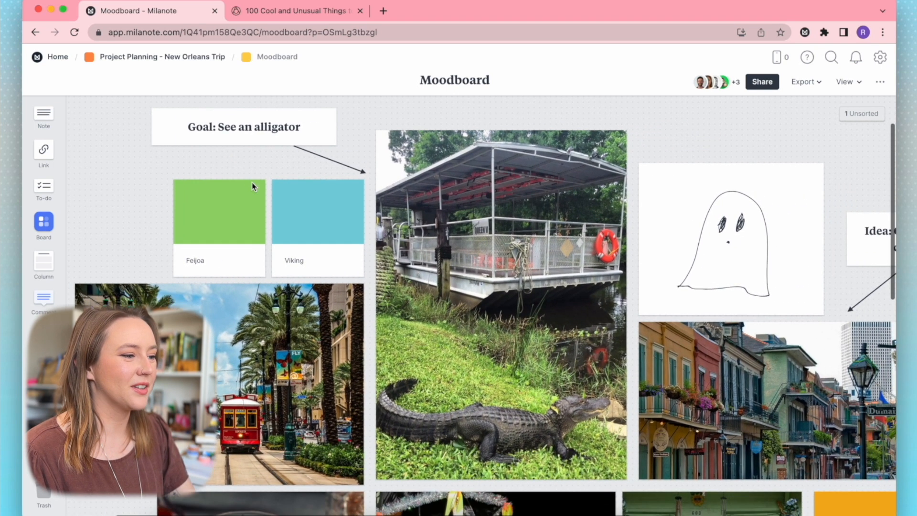
pyautogui.scroll(1, 678, 224)
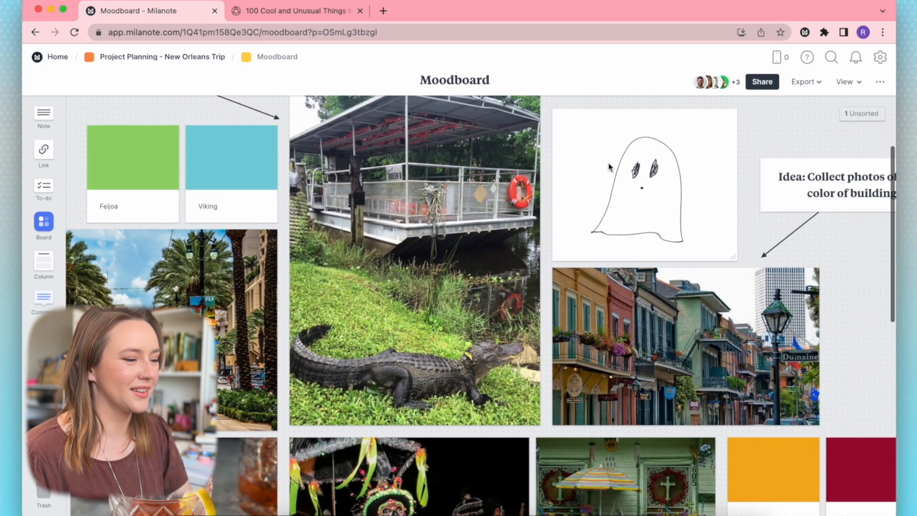
pyautogui.scroll(-3, 669, 306)
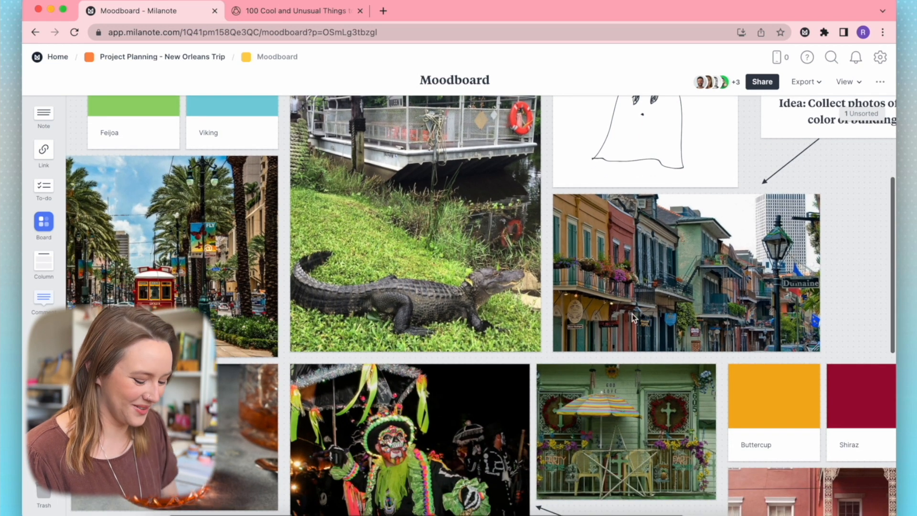
# Zoom the Moodboard out to 67% and look over the whole arrangement of photos, notes and swatches.
pyautogui.press('super+minus')
pyautogui.scroll(2, 783, 349)
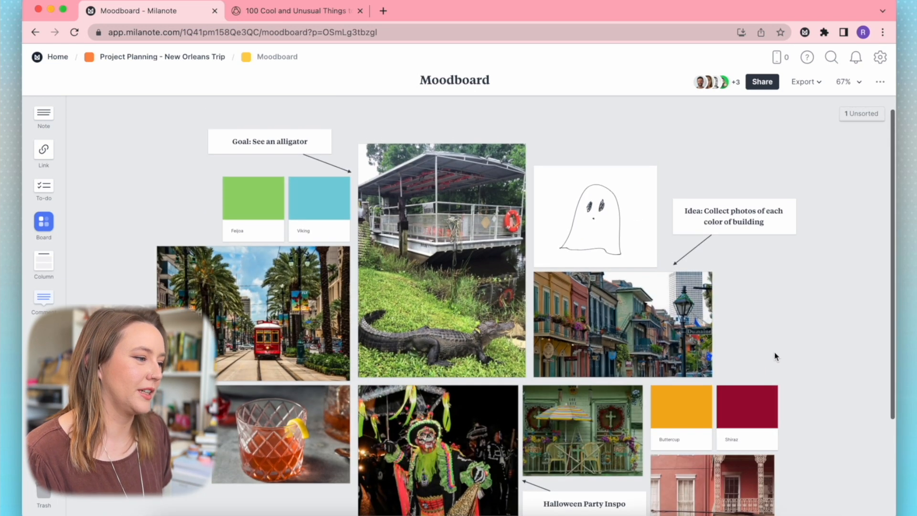
pyautogui.scroll(-3, 774, 353)
pyautogui.scroll(1, 755, 342)
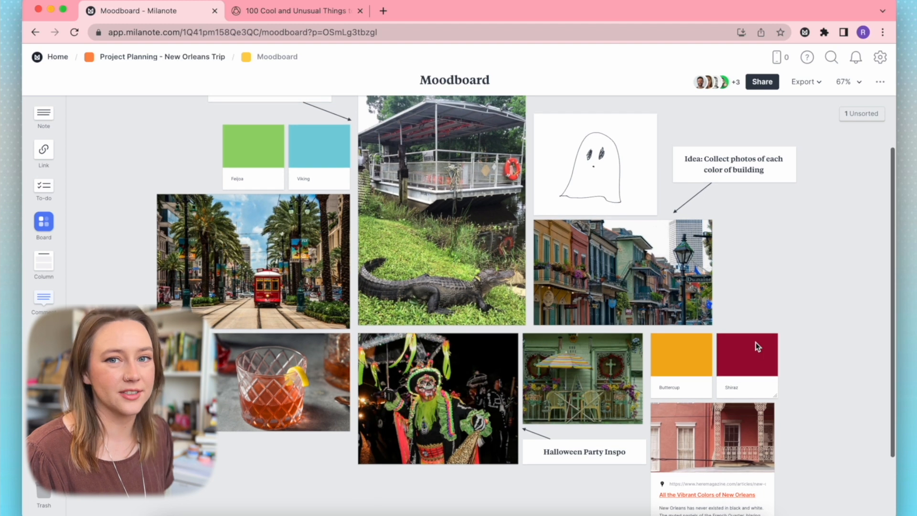
# Select the Shiraz, Buttercup, Viking and Feijoa color swatches on the Moodboard one after another.
pyautogui.click(759, 367)
pyautogui.click(683, 367)
pyautogui.click(299, 151)
pyautogui.click(265, 184)
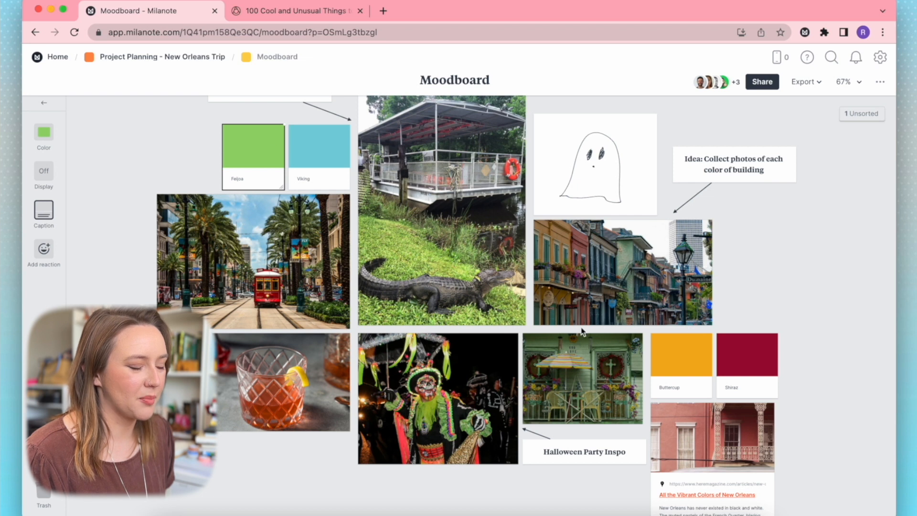
# Open the text of the All the Vibrant Colors of New Orleans link card and compare it with the Moodboard's images.
pyautogui.scroll(-3, 583, 380)
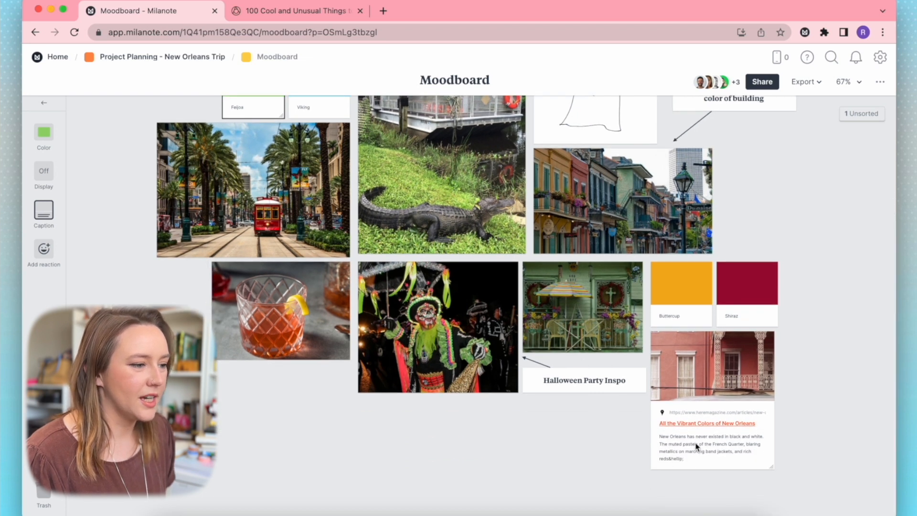
pyautogui.doubleClick(696, 446)
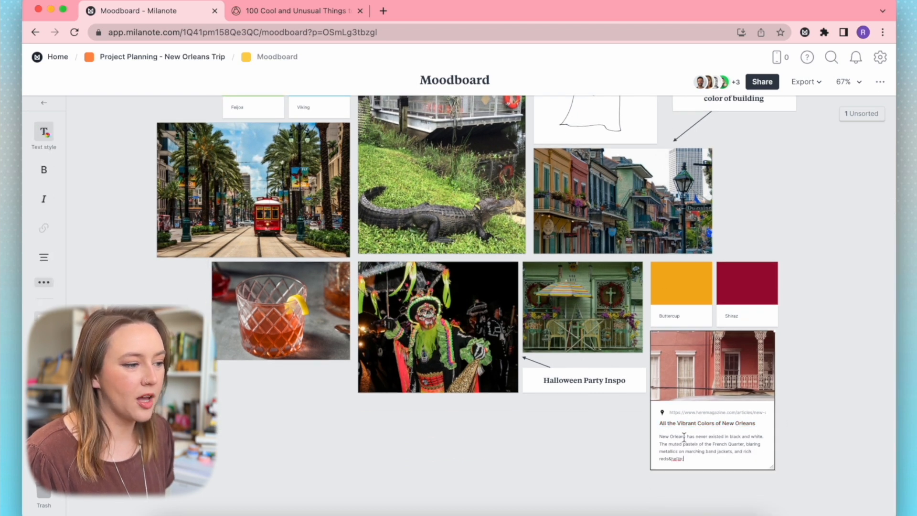
pyautogui.scroll(4, 660, 387)
pyautogui.scroll(-4, 660, 388)
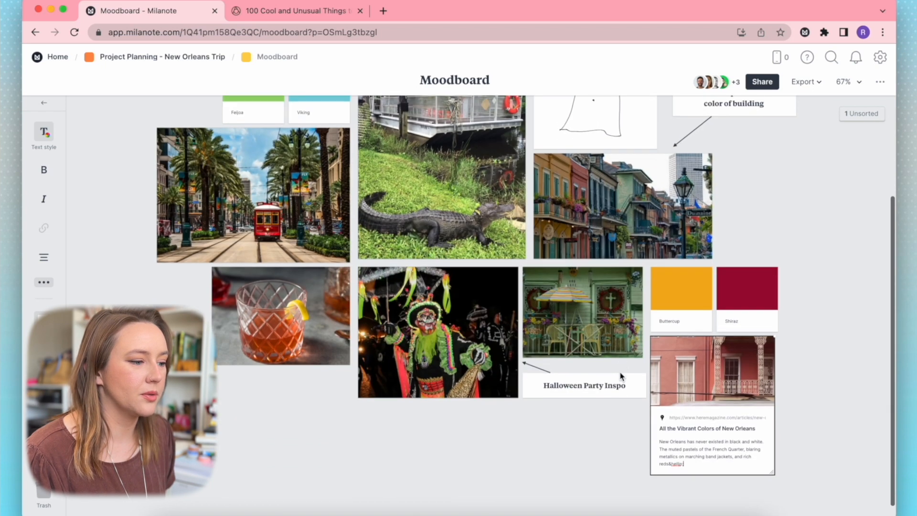
# Select the alligator photo, review the remaining Moodboard images and return to the Project Planning - New Orleans Trip board.
pyautogui.scroll(5, 439, 362)
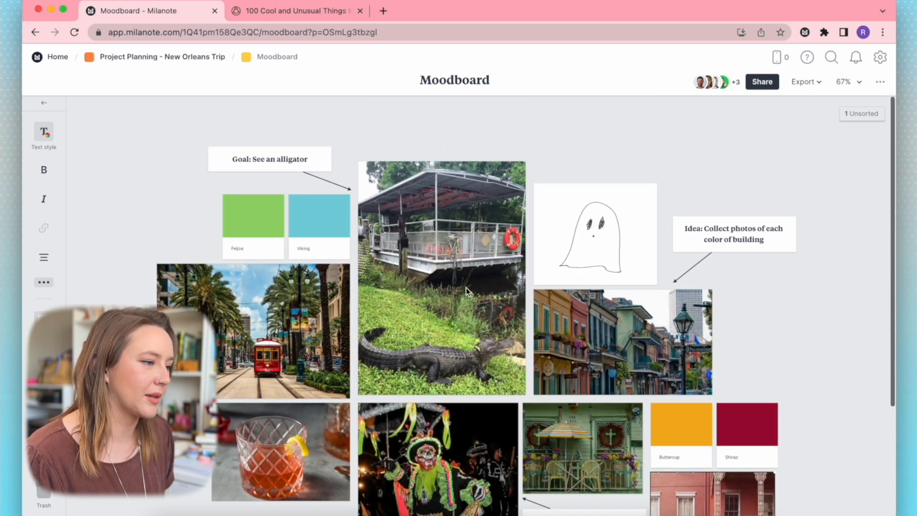
pyautogui.click(467, 288)
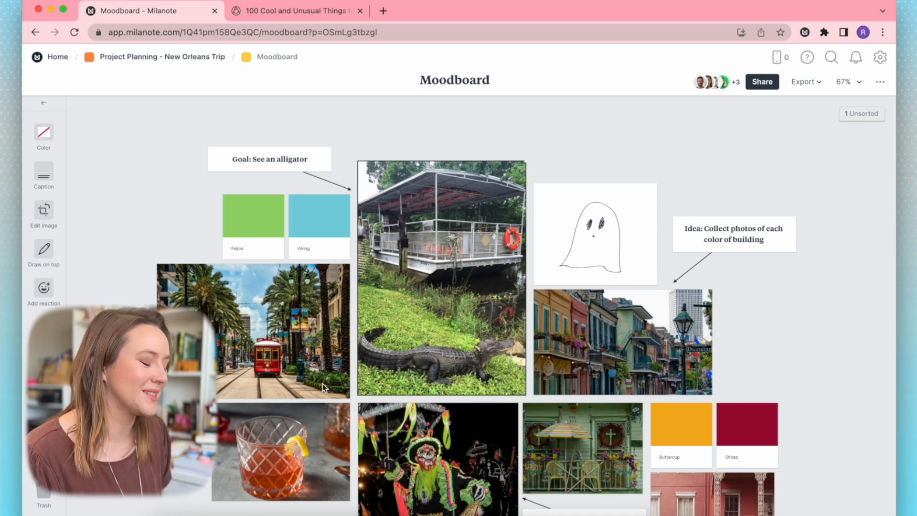
pyautogui.scroll(-5, 143, 206)
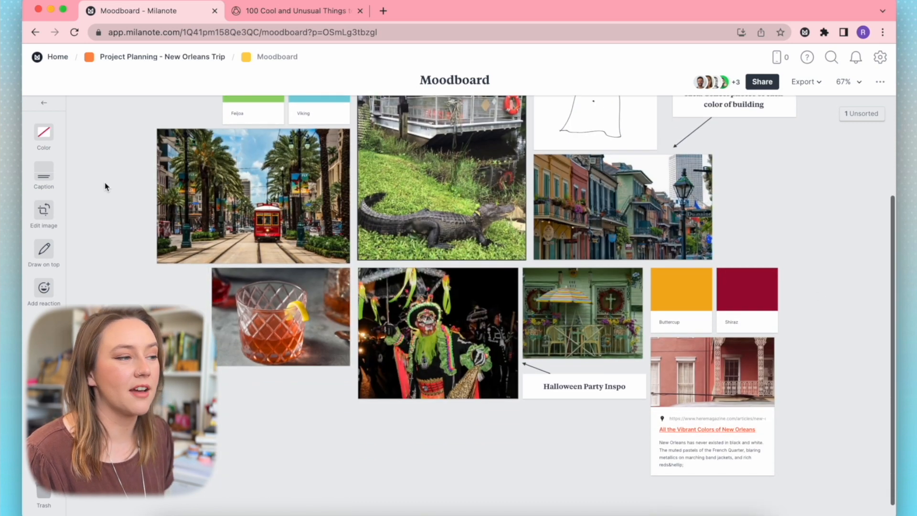
pyautogui.click(35, 32)
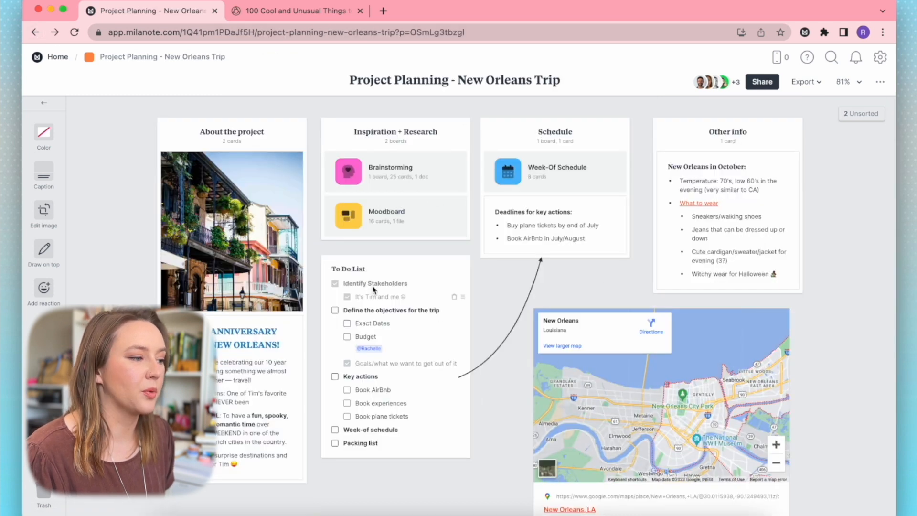
# Open the Week-Of Schedule board from the Schedule column and look over the plans from Day 1 through Day 5.
pyautogui.click(482, 255)
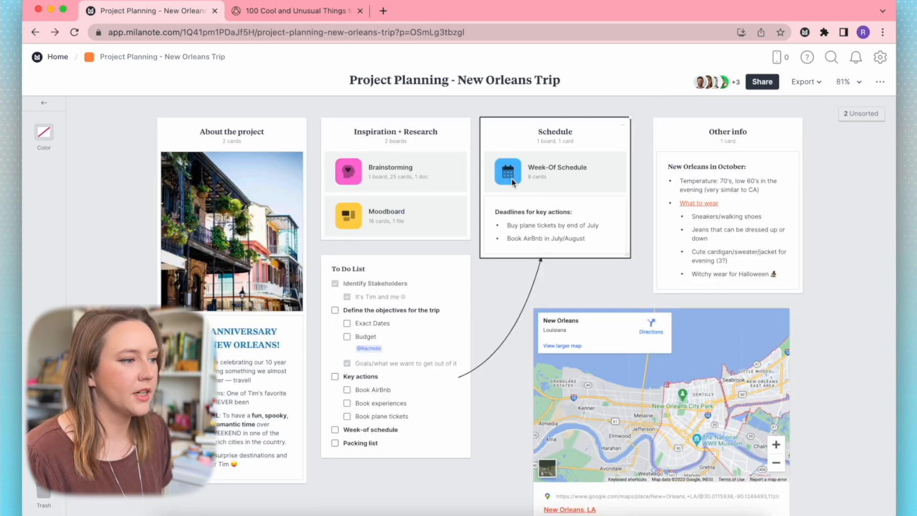
pyautogui.click(557, 182)
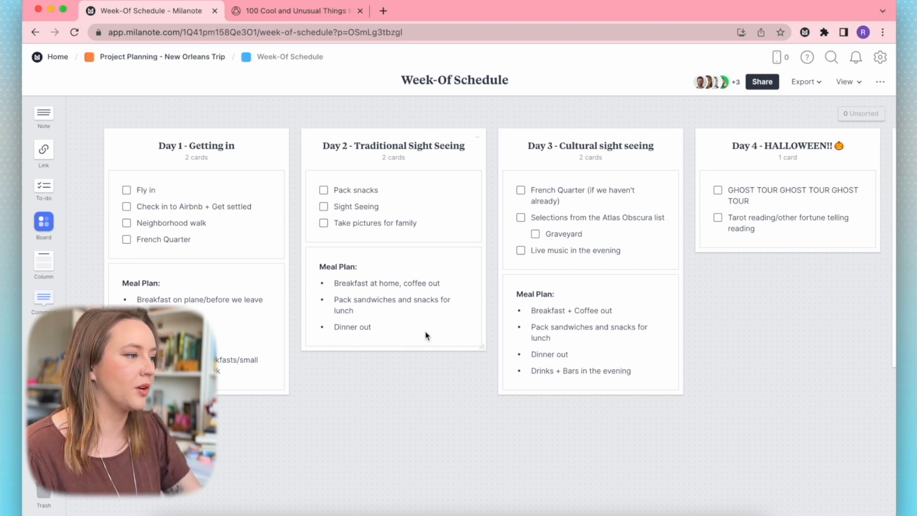
pyautogui.hscroll(6, 427, 335)
pyautogui.hscroll(4, 460, 346)
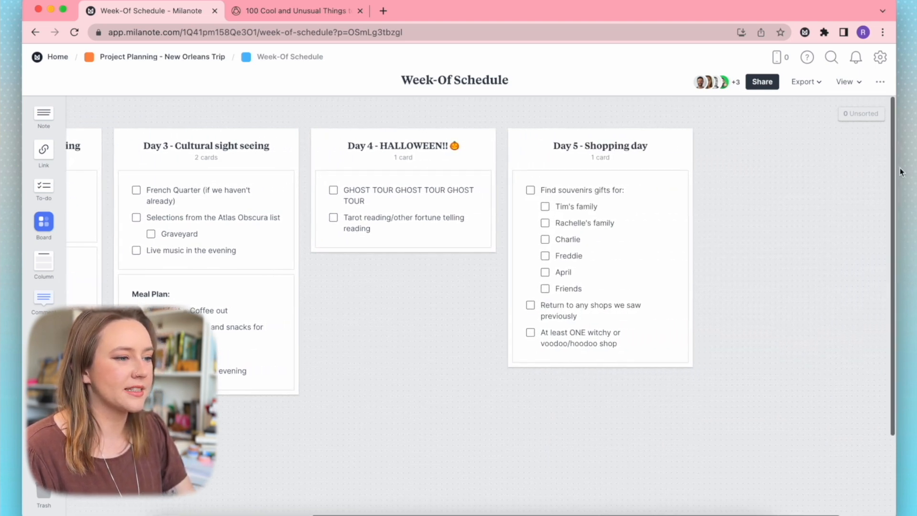
pyautogui.hscroll(3, 792, 315)
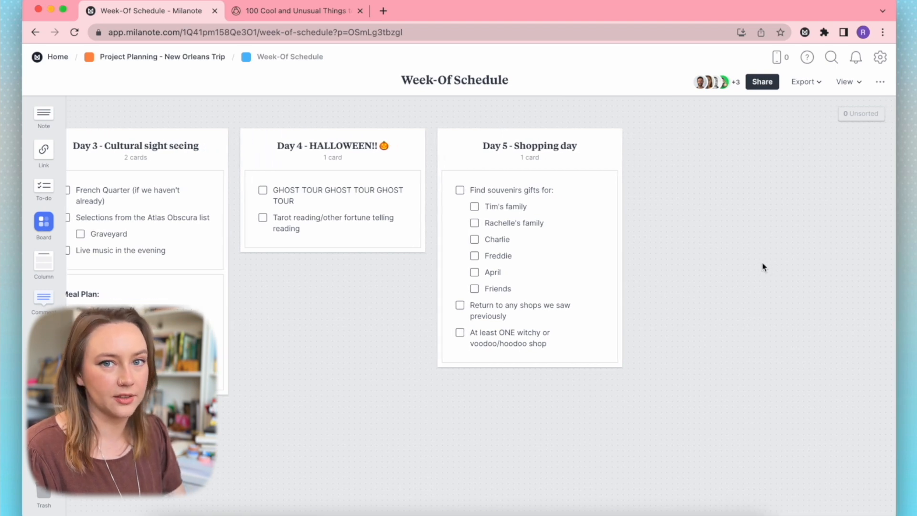
pyautogui.hscroll(-10, 763, 266)
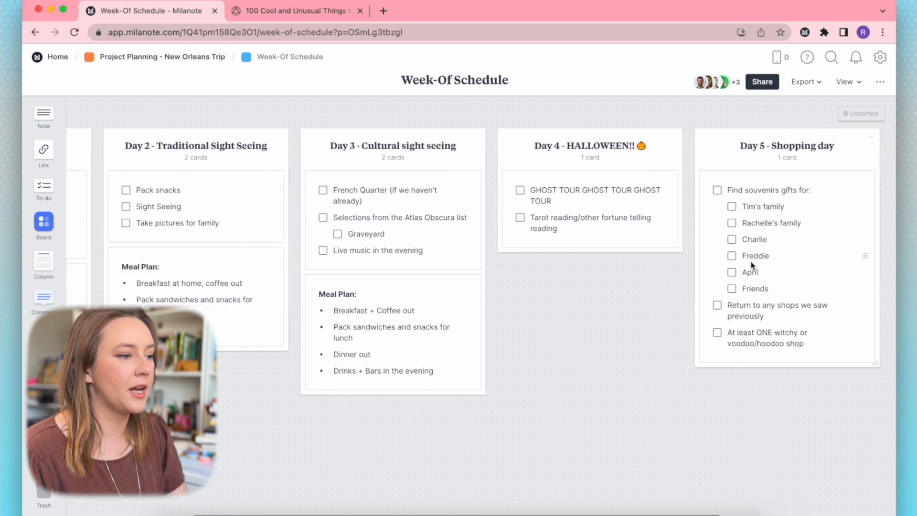
pyautogui.hscroll(-3, 746, 261)
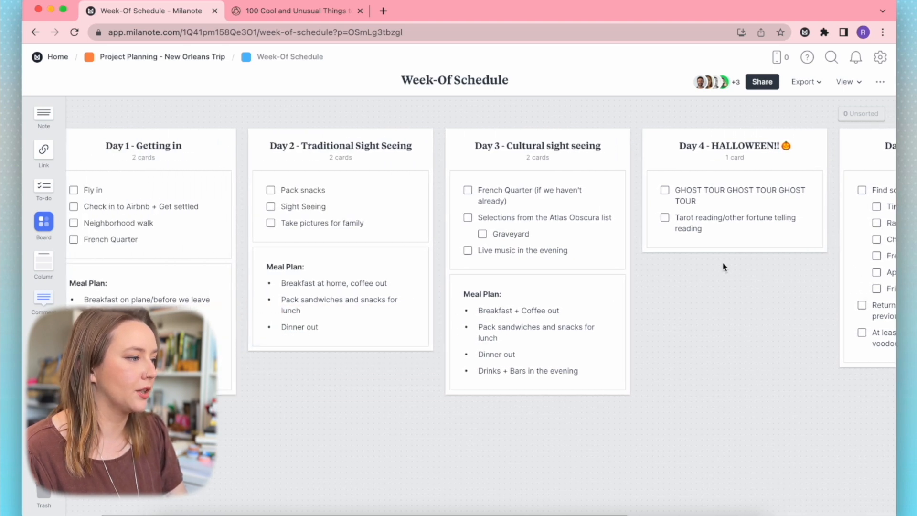
pyautogui.hscroll(-2, 722, 265)
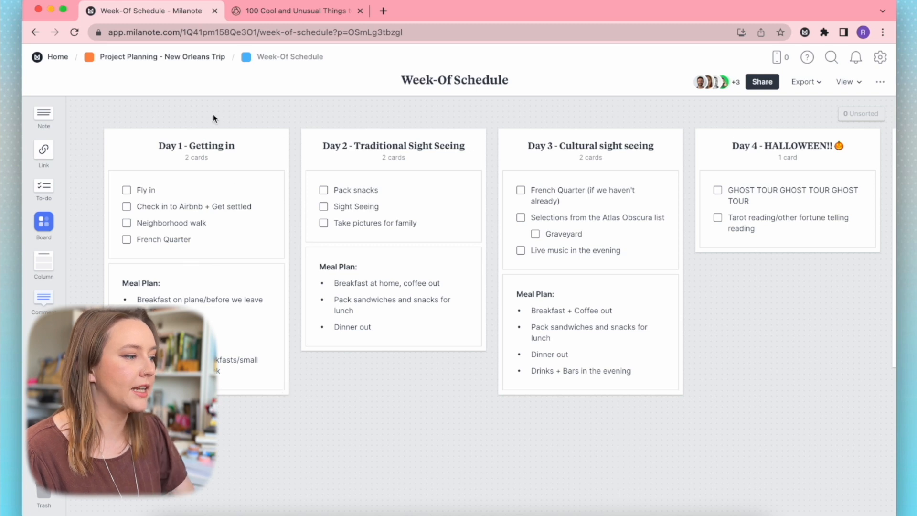
# Go through the daily plans, selecting cards or columns from Day 1 to Day 5, and return to the Project Planning - New Orleans Trip board.
pyautogui.click(181, 243)
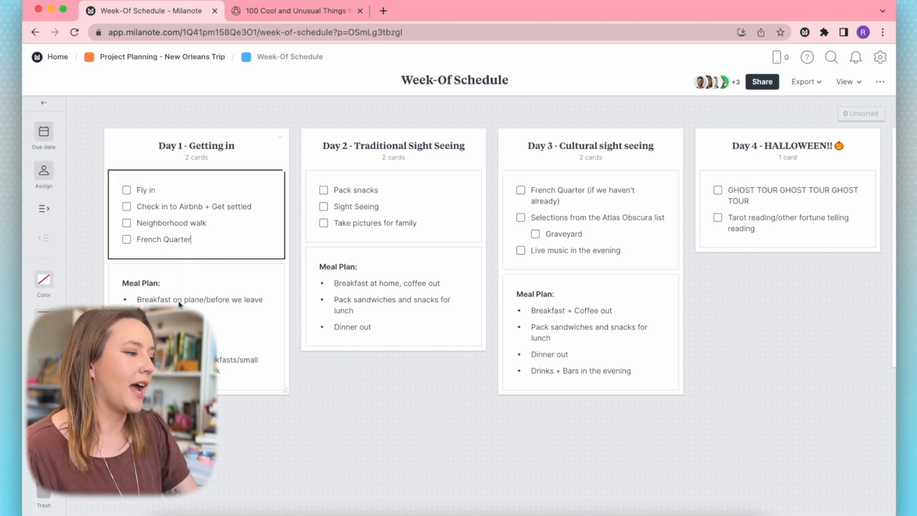
pyautogui.click(417, 327)
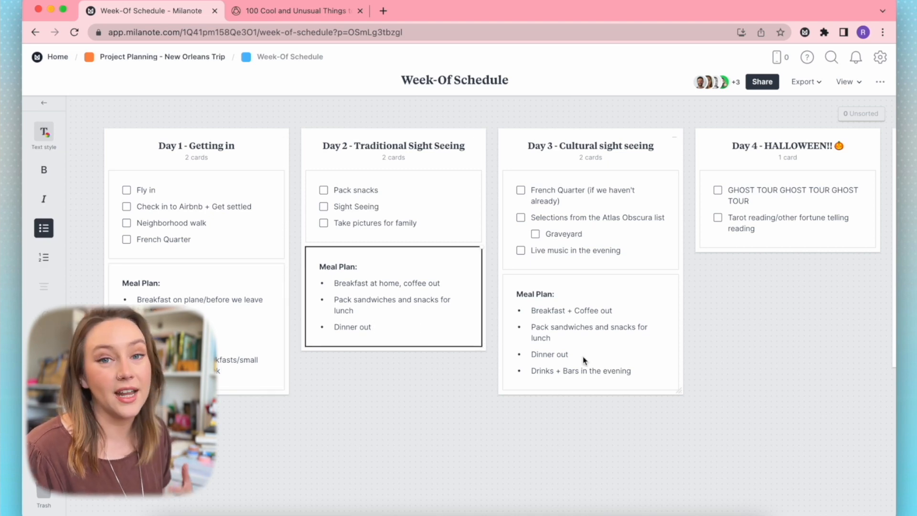
pyautogui.hscroll(5, 582, 356)
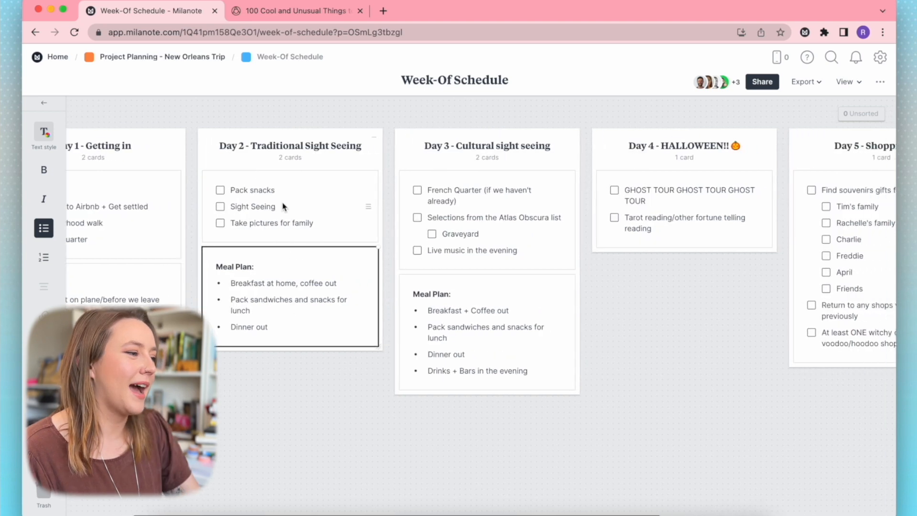
pyautogui.click(508, 145)
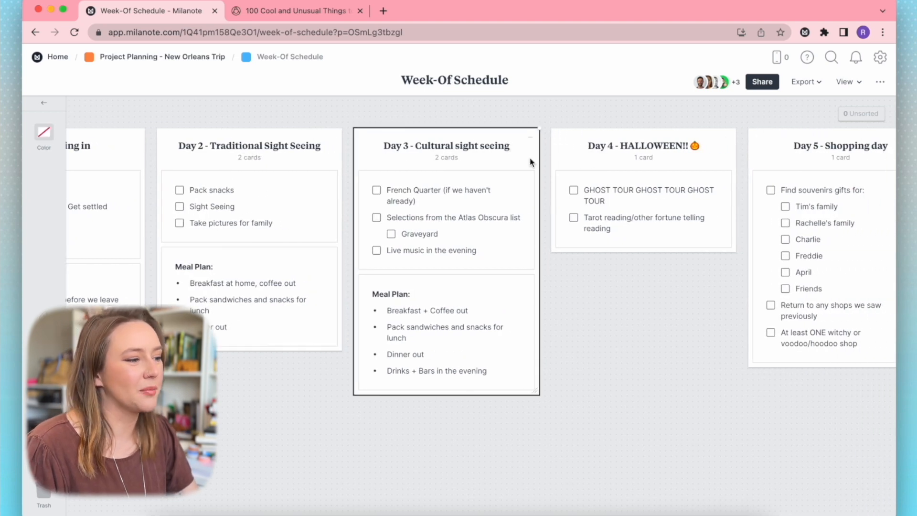
pyautogui.hscroll(5, 659, 295)
pyautogui.hscroll(2, 644, 300)
pyautogui.click(508, 165)
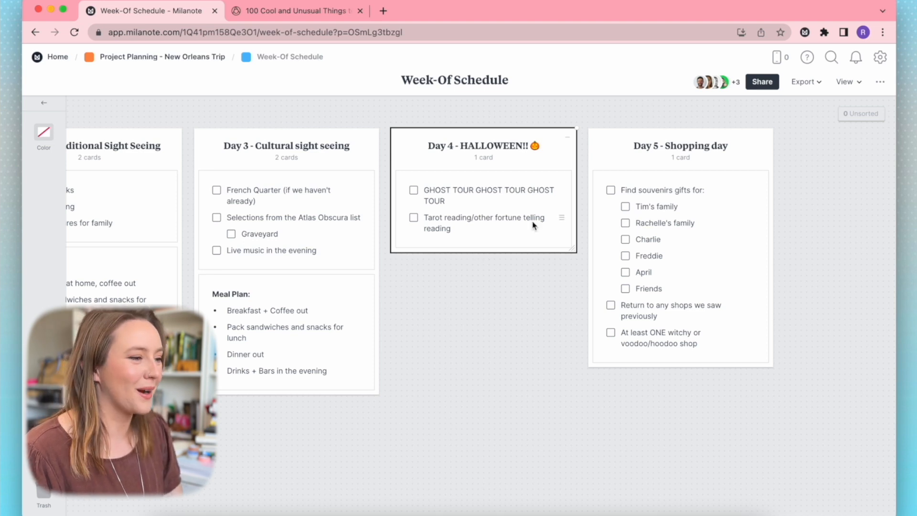
pyautogui.click(698, 160)
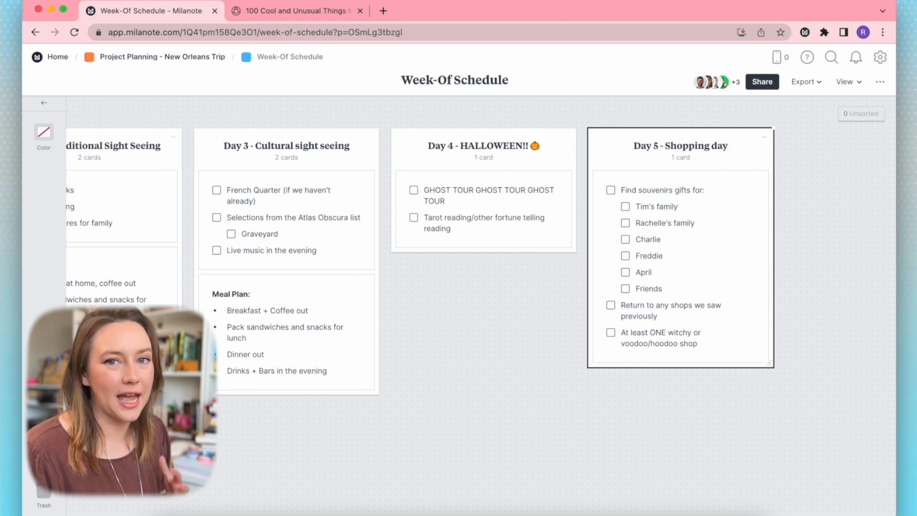
pyautogui.click(35, 34)
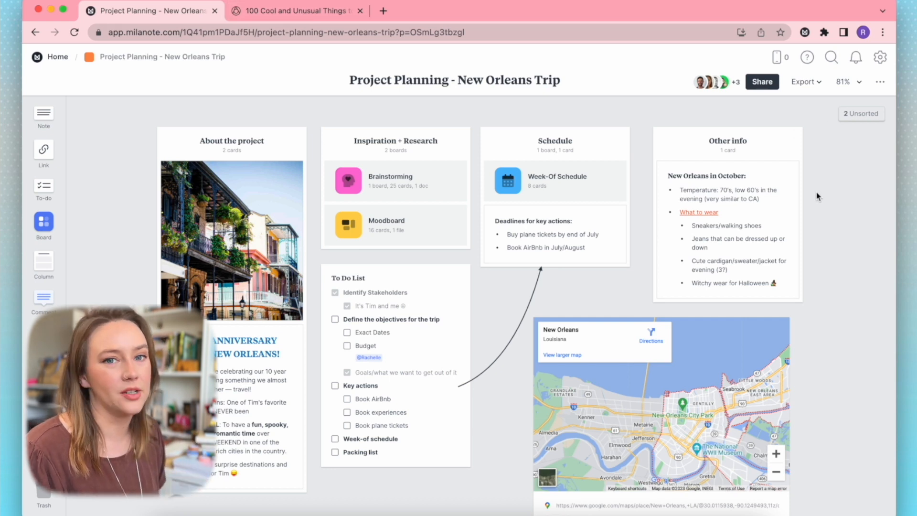
# Switch to the Atlas Obscura guide to New Orleans, check its subtitle and open the Museum of Death page.
pyautogui.click(264, 9)
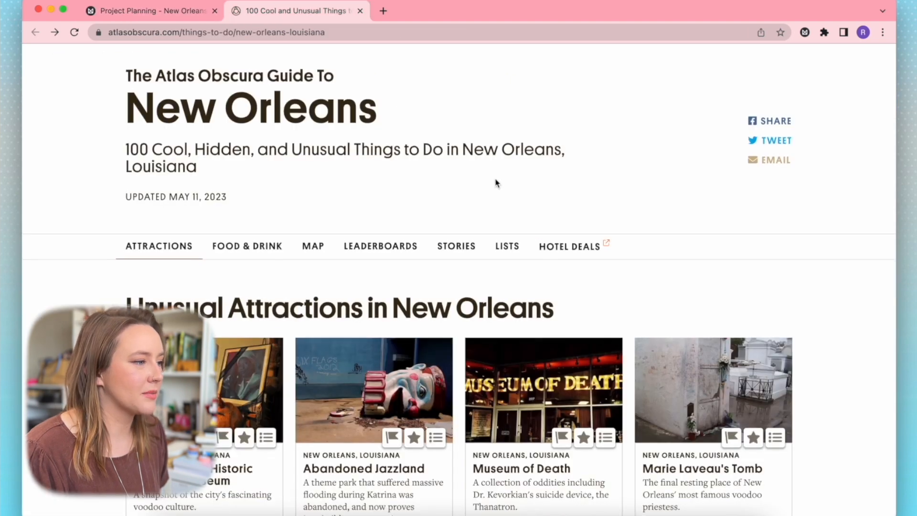
pyautogui.scroll(1, 494, 182)
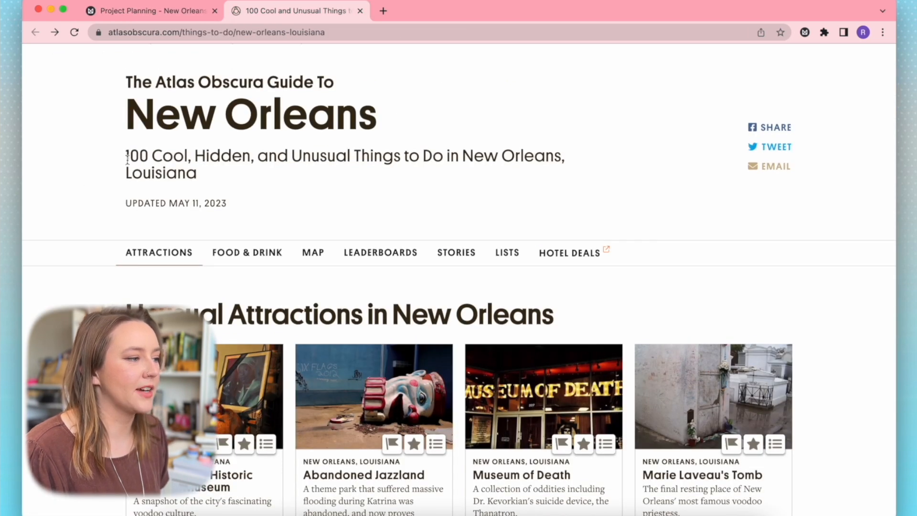
pyautogui.moveTo(127, 158); pyautogui.dragTo(307, 178)
pyautogui.click(362, 174)
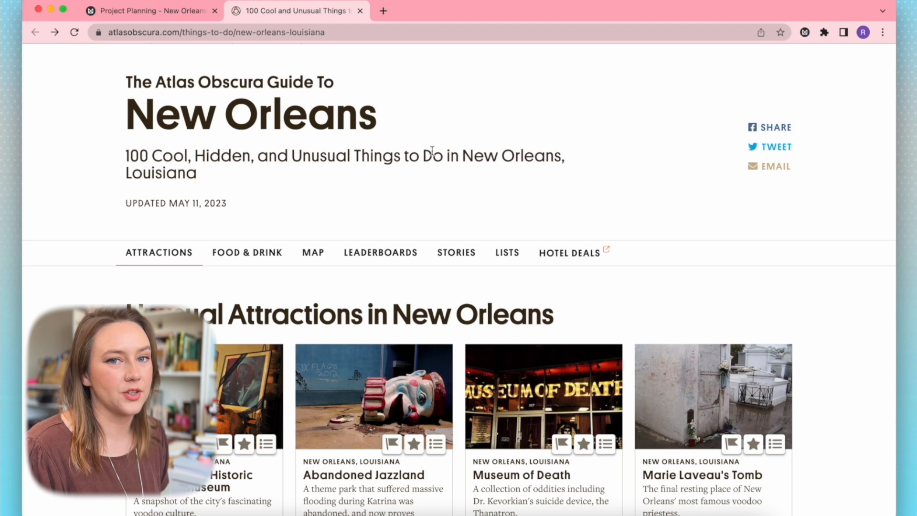
pyautogui.click(511, 416)
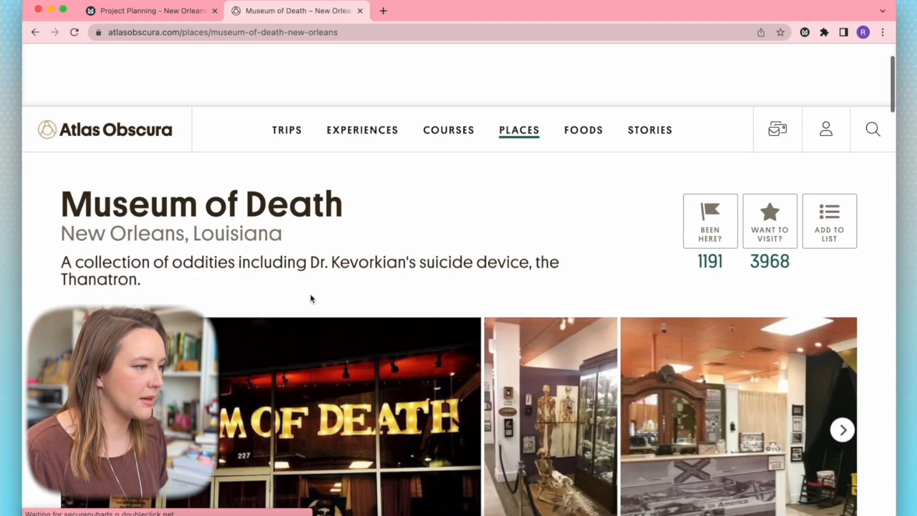
pyautogui.scroll(-2, 311, 298)
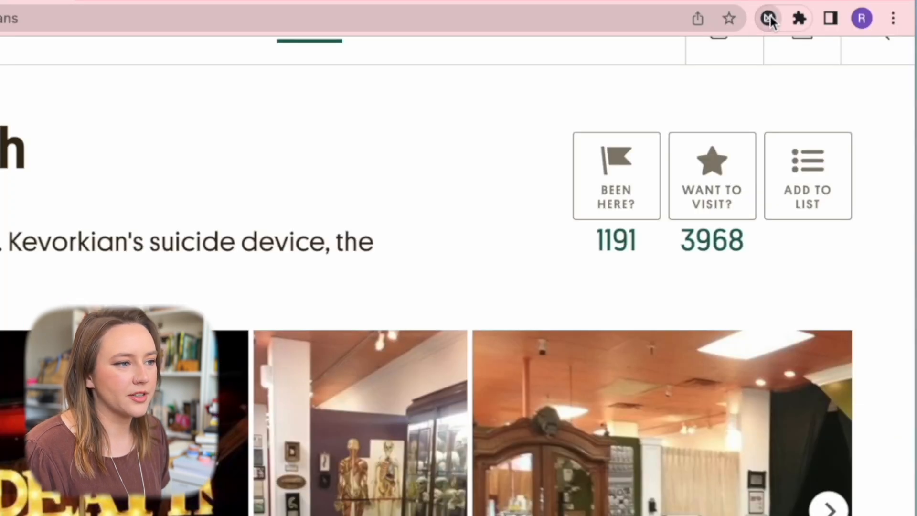
# Clip the Museum of Death page with the Milanote web clipper and save it to the Ideas board.
pyautogui.click(770, 16)
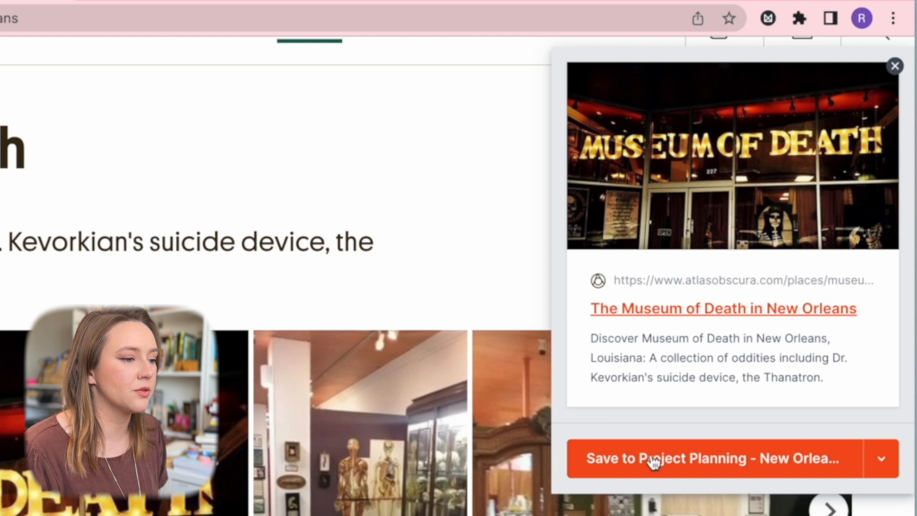
pyautogui.click(877, 466)
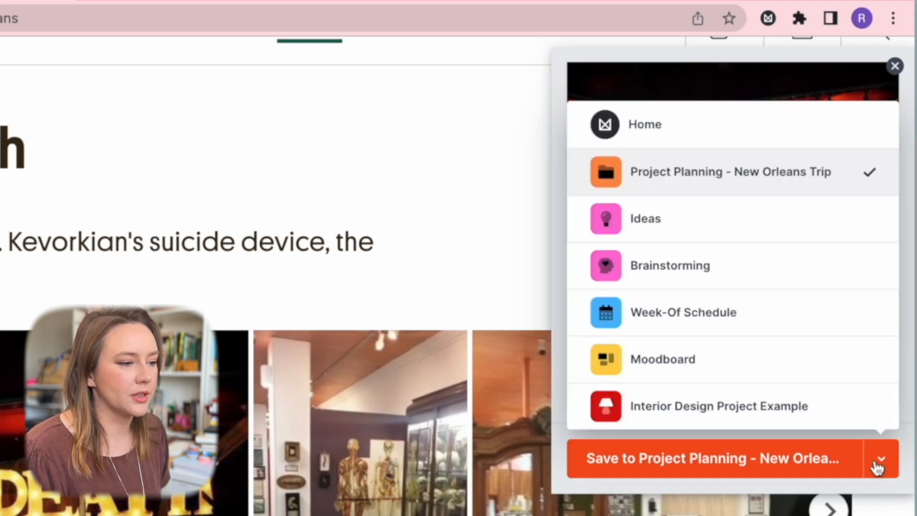
pyautogui.click(704, 229)
pyautogui.click(731, 472)
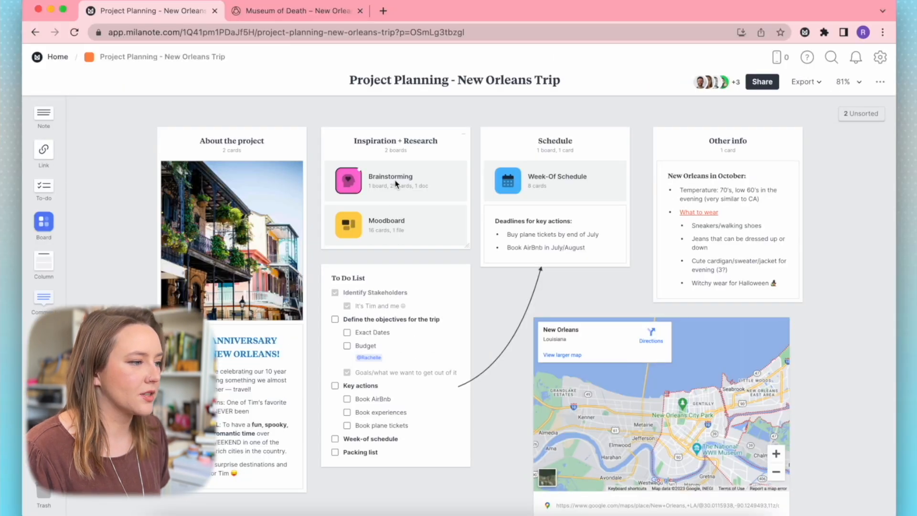
# Open the Ideas board inside Brainstorming and move the unsorted Museum of Death card into the Spooky column below its notes.
pyautogui.click(376, 176)
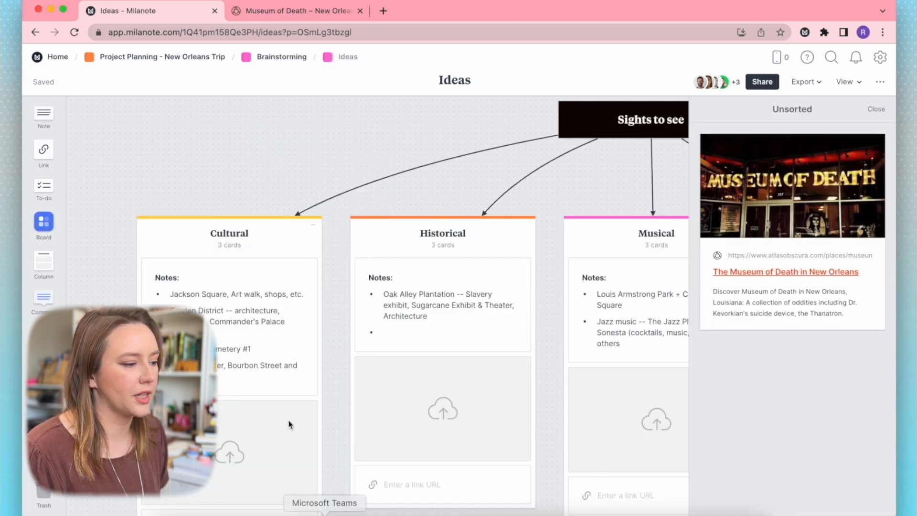
pyautogui.hscroll(10, 405, 334)
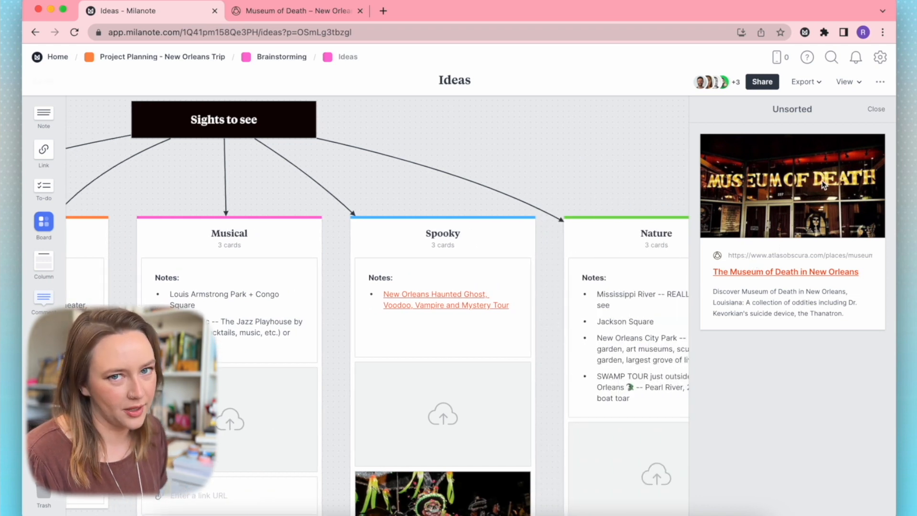
pyautogui.moveTo(823, 184); pyautogui.dragTo(444, 334)
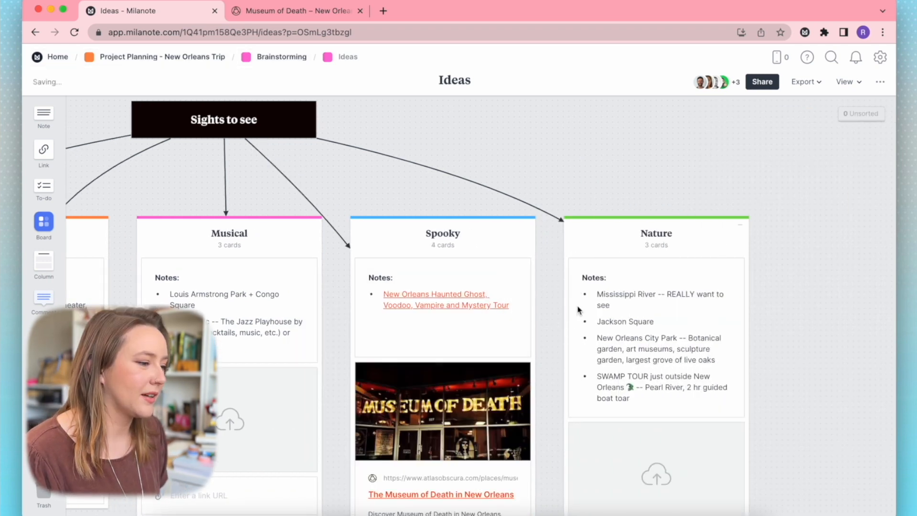
pyautogui.scroll(-3, 406, 420)
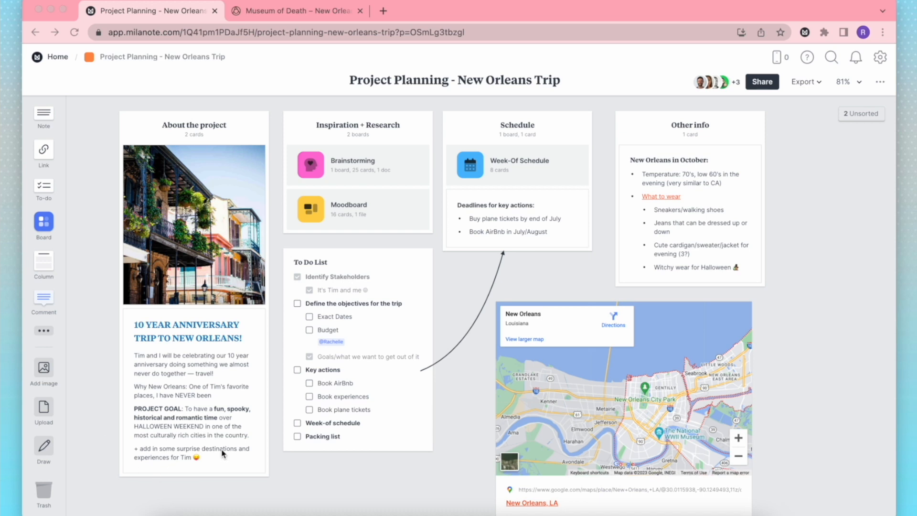
# Review the To Do List on the project board, highlighting the text of the completed item under Identify Stakeholders.
pyautogui.click(325, 327)
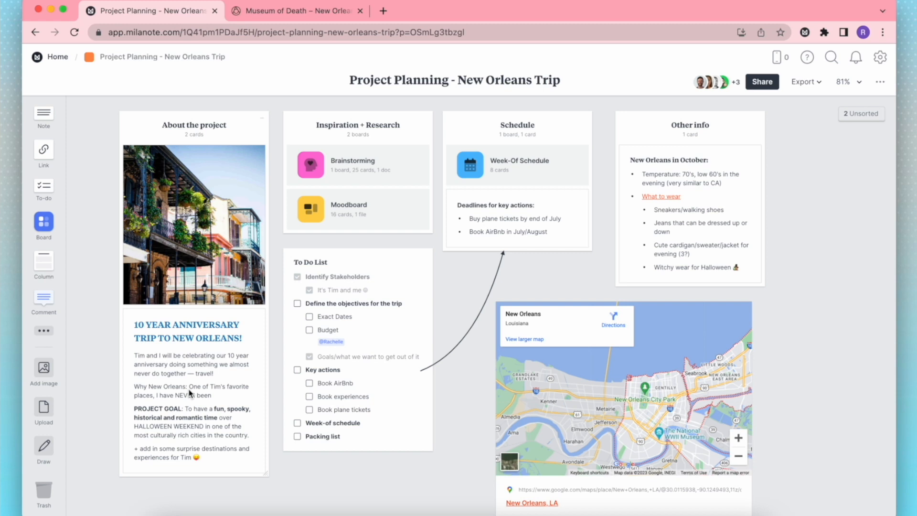
pyautogui.click(346, 292)
pyautogui.click(346, 290)
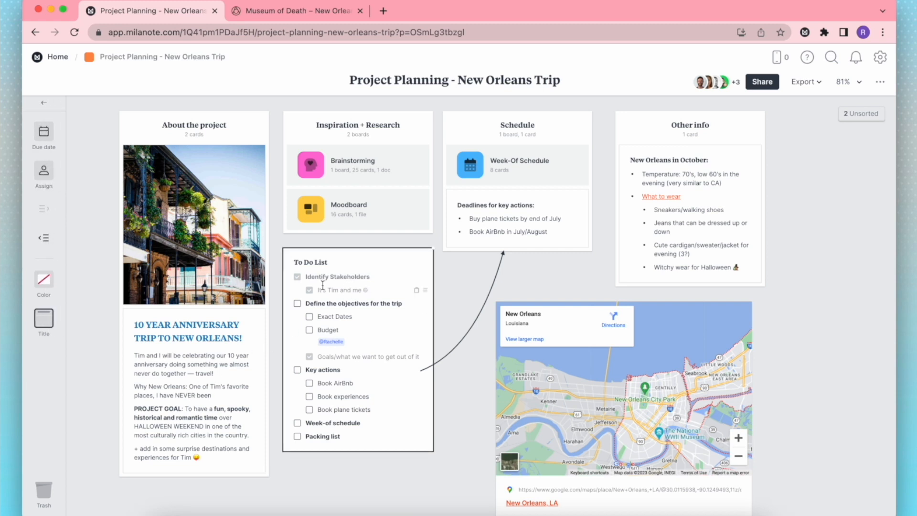
pyautogui.moveTo(321, 289); pyautogui.dragTo(370, 287)
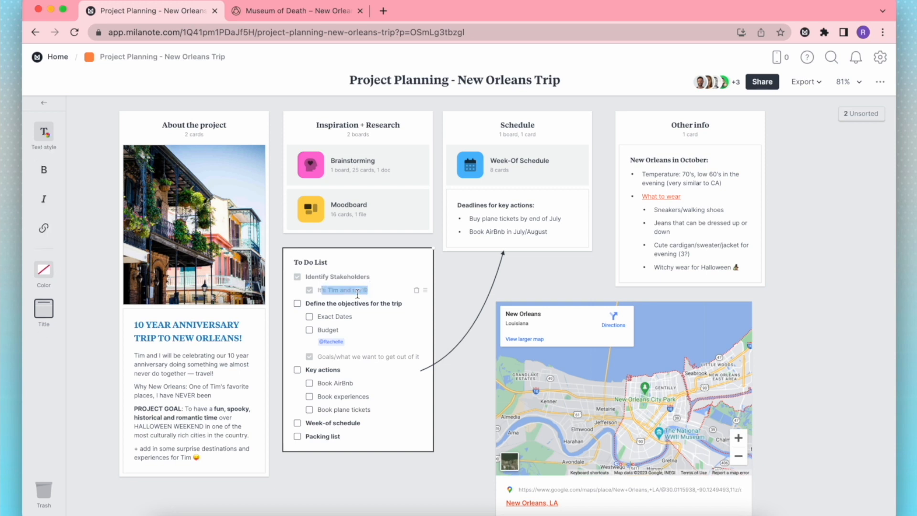
pyautogui.click(351, 292)
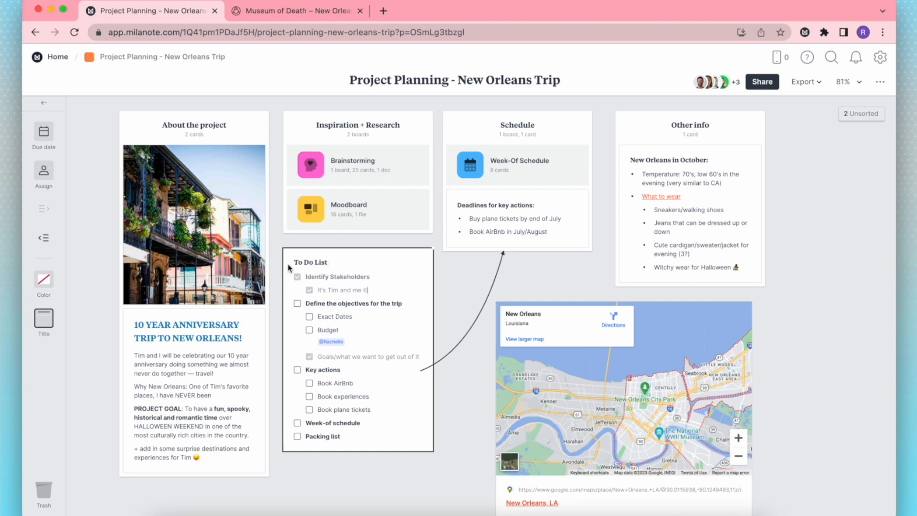
pyautogui.click(364, 263)
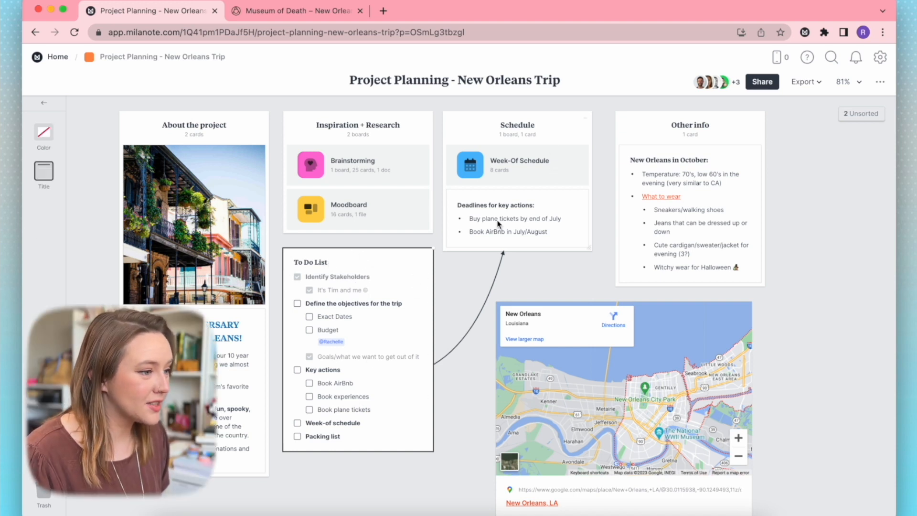
# Highlight the plane ticket deadline in the Deadlines for key actions note, check the AirBnb deadline and open the Week-Of Schedule board.
pyautogui.click(465, 233)
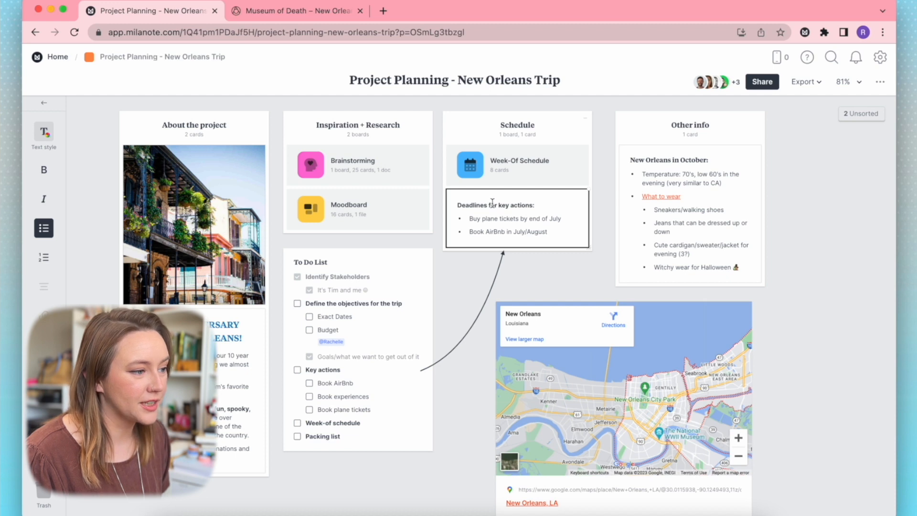
pyautogui.moveTo(470, 219); pyautogui.dragTo(560, 216)
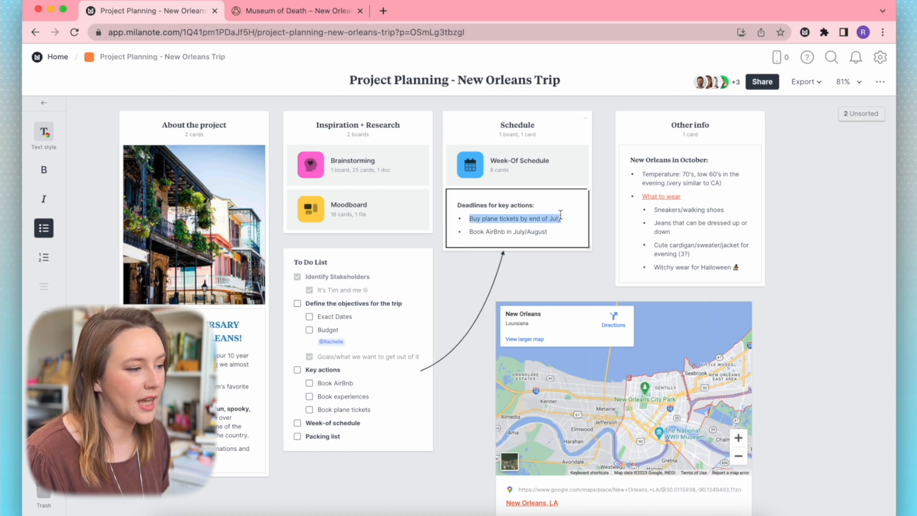
pyautogui.click(556, 232)
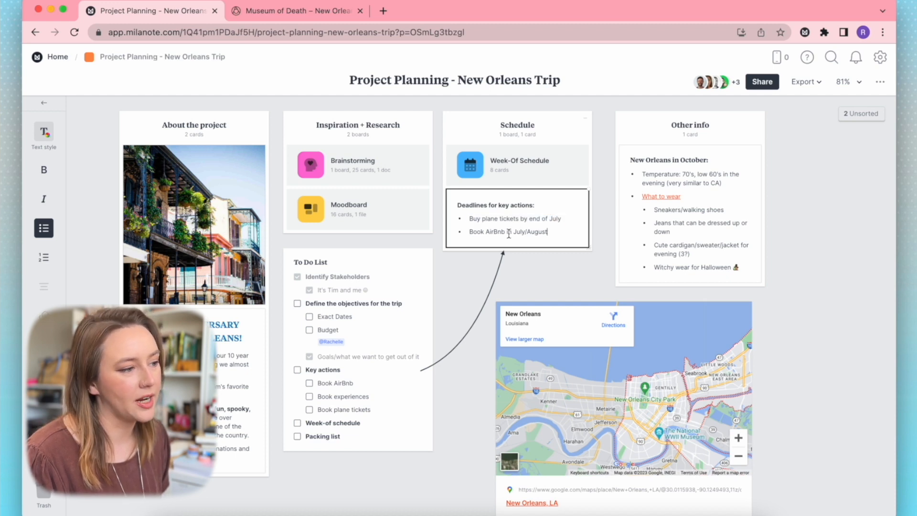
pyautogui.click(505, 165)
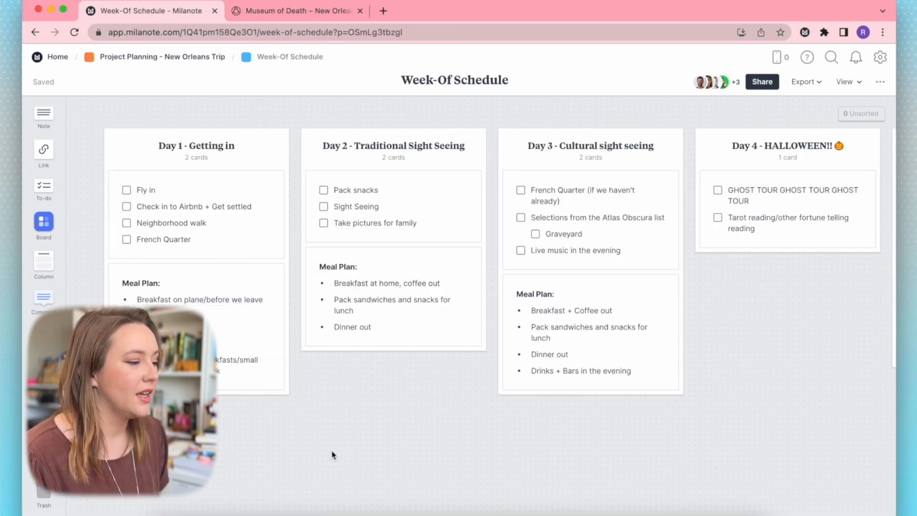
# Look through the Day 1 to Day 5 columns of the Week-Of Schedule and return to the New Orleans Trip project board.
pyautogui.hscroll(6, 486, 291)
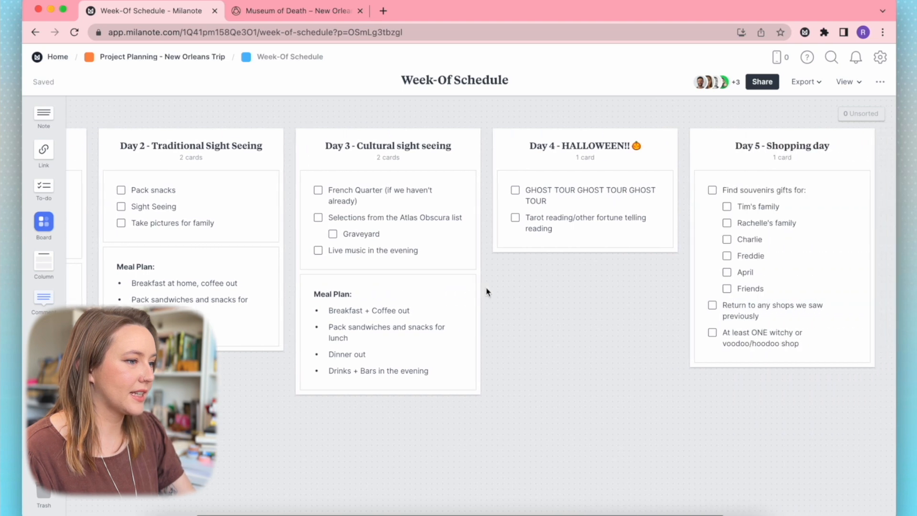
pyautogui.hscroll(-5, 486, 291)
pyautogui.hscroll(2, 618, 356)
pyautogui.hscroll(-2, 618, 355)
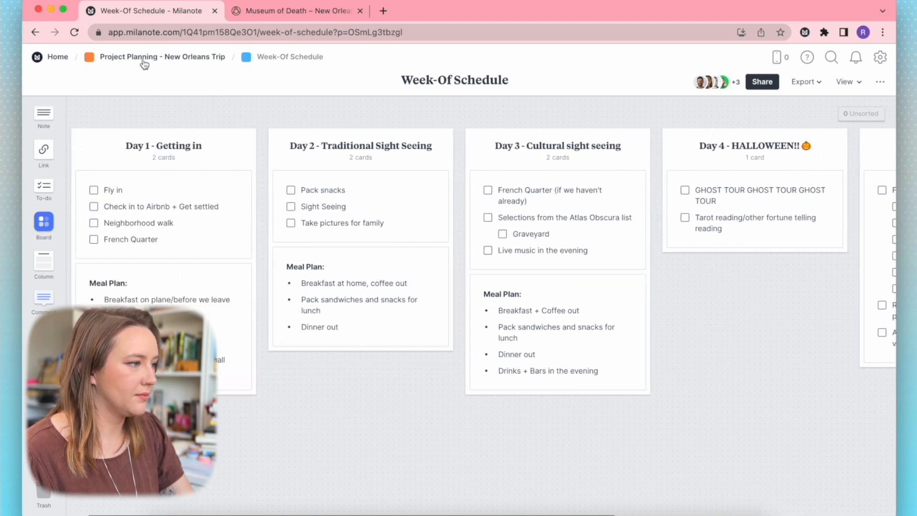
pyautogui.click(159, 58)
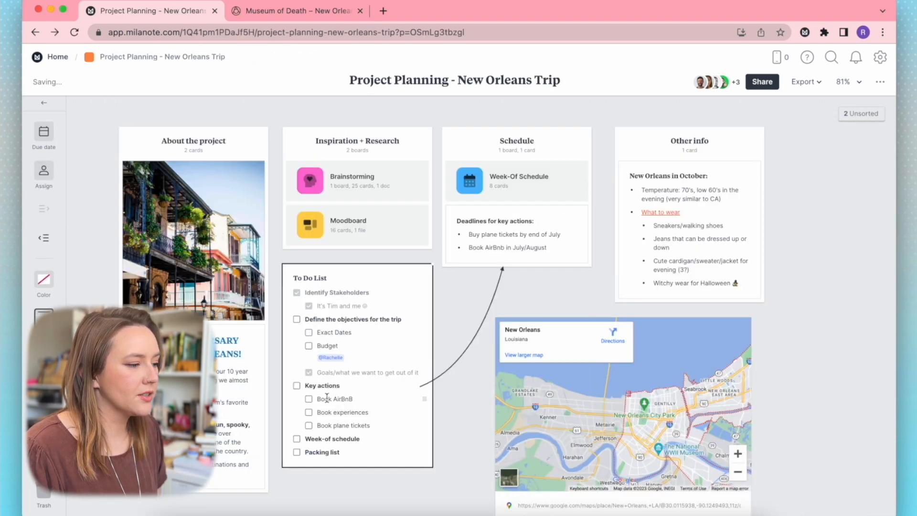
# Assign the Book AirBnB item under Key actions in the To Do List to the same person as the Budget item.
pyautogui.click(46, 177)
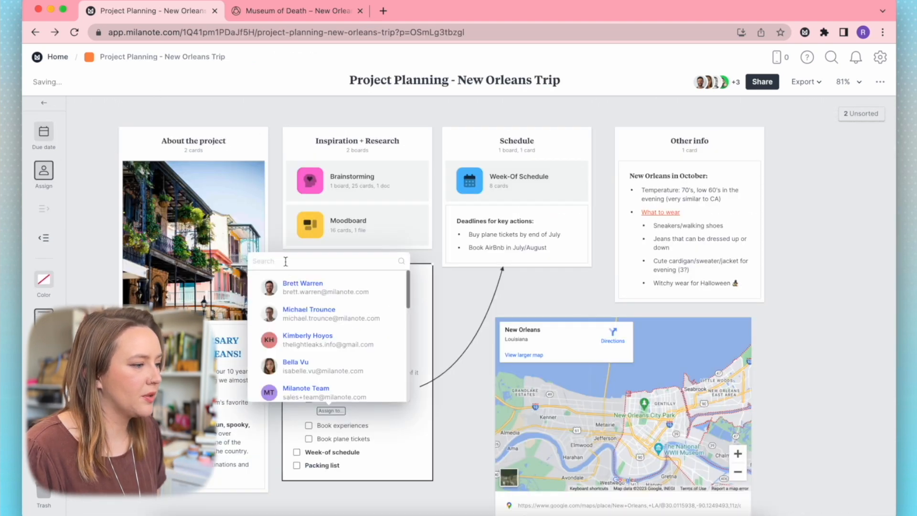
pyautogui.write('rach')
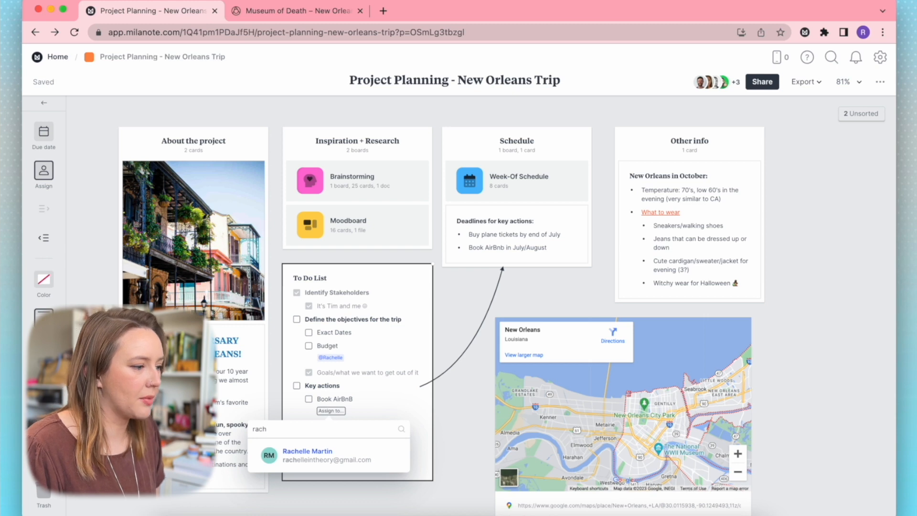
pyautogui.click(335, 456)
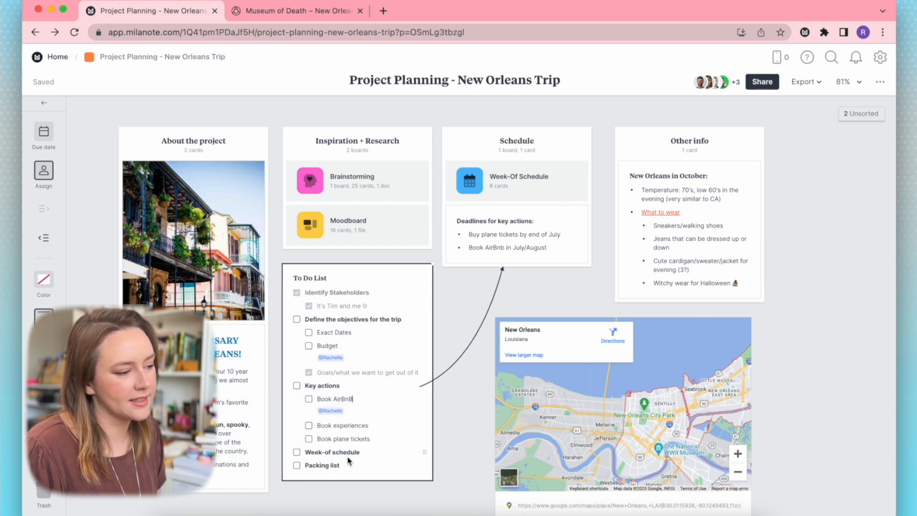
# Start editing the Book plane tickets item under Key actions in the To Do List.
pyautogui.click(354, 438)
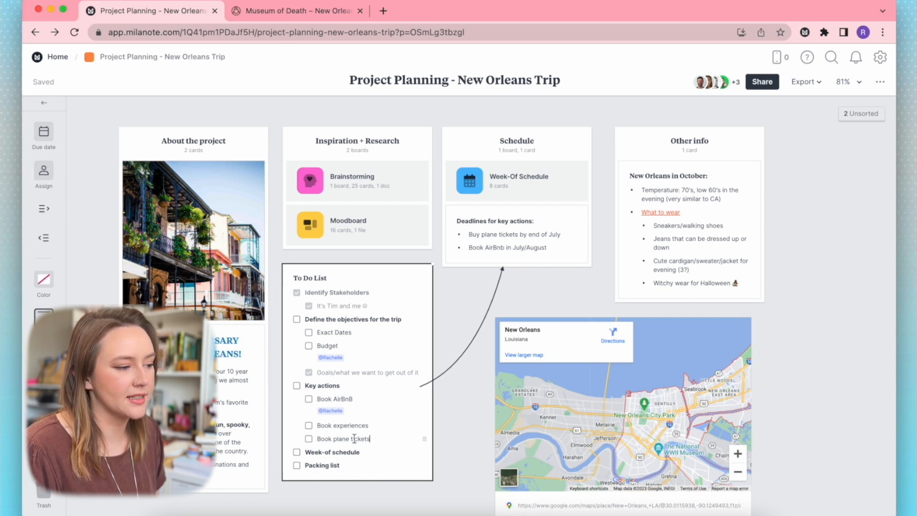